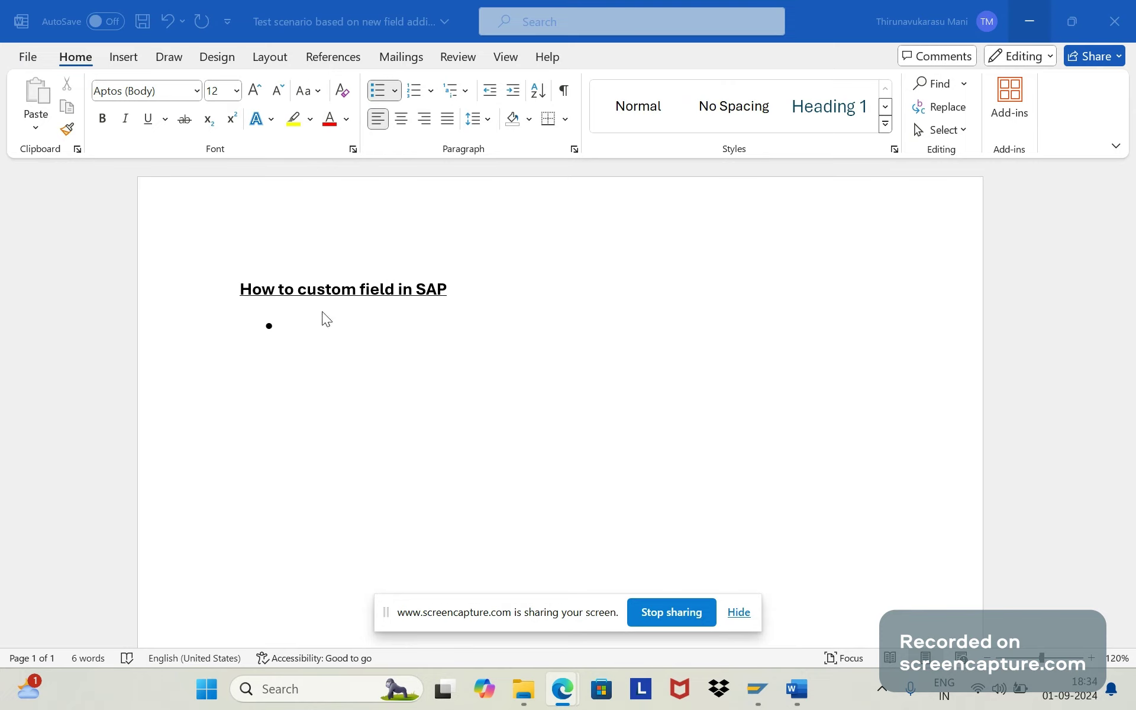
Enter "Field appearance and screen integration" in the empty bullet below the heading
{"action": "left_click", "coordinate": [318, 329]}
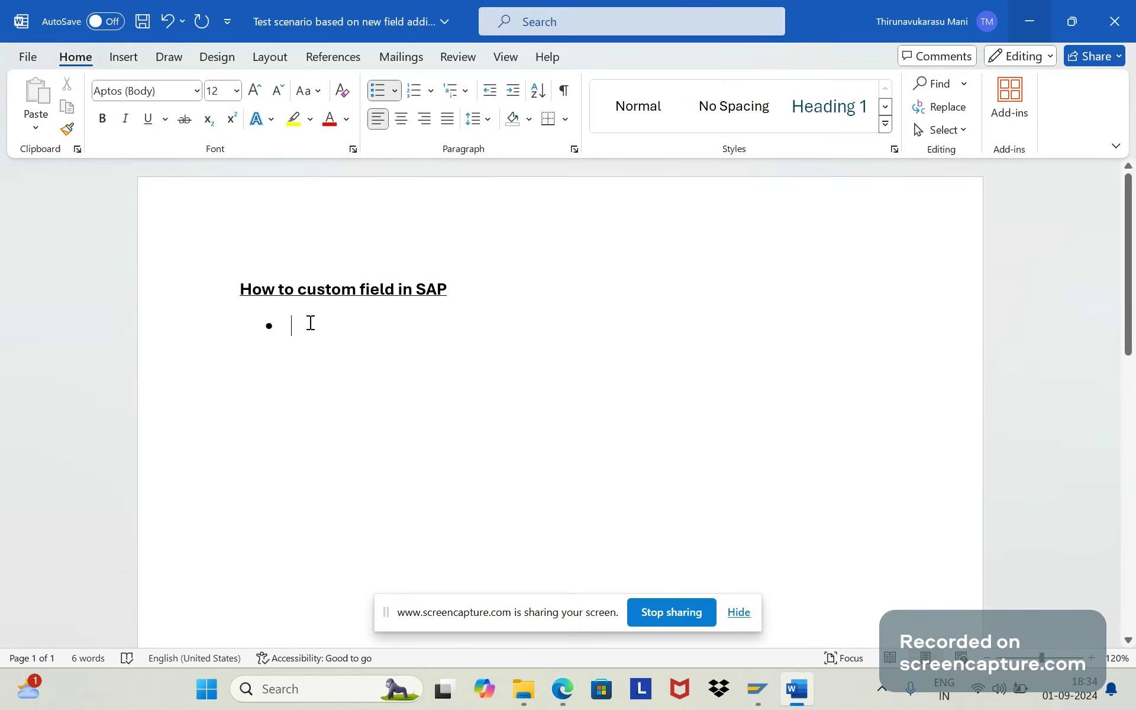
{"action": "type", "text": "Field app"}
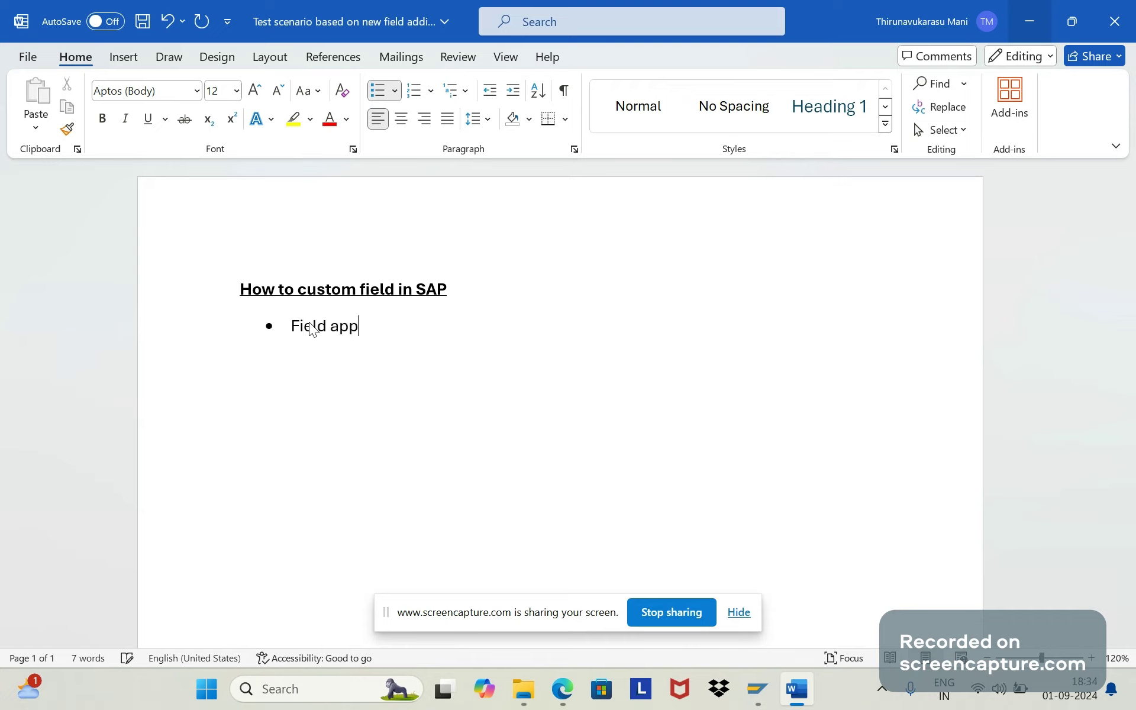
{"action": "type", "text": "earacn"}
{"action": "key", "text": "BackSpace"}
{"action": "key", "text": "BackSpace"}
{"action": "type", "text": "nce and screen i"}
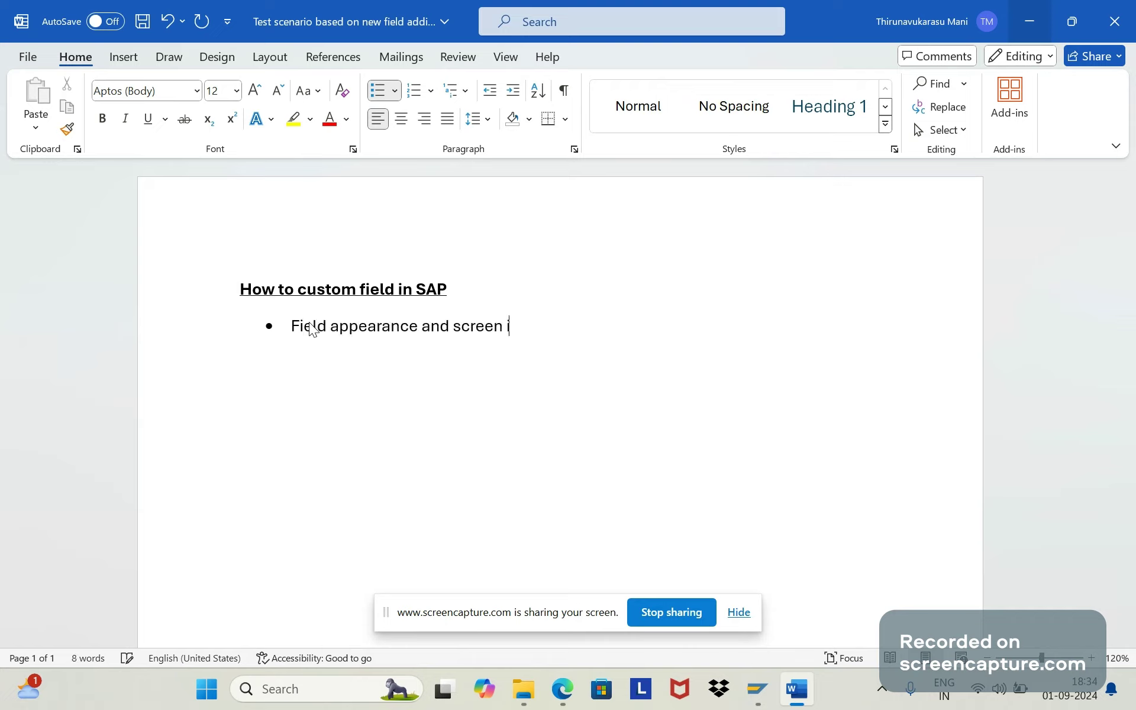
{"action": "type", "text": "ntegration"}
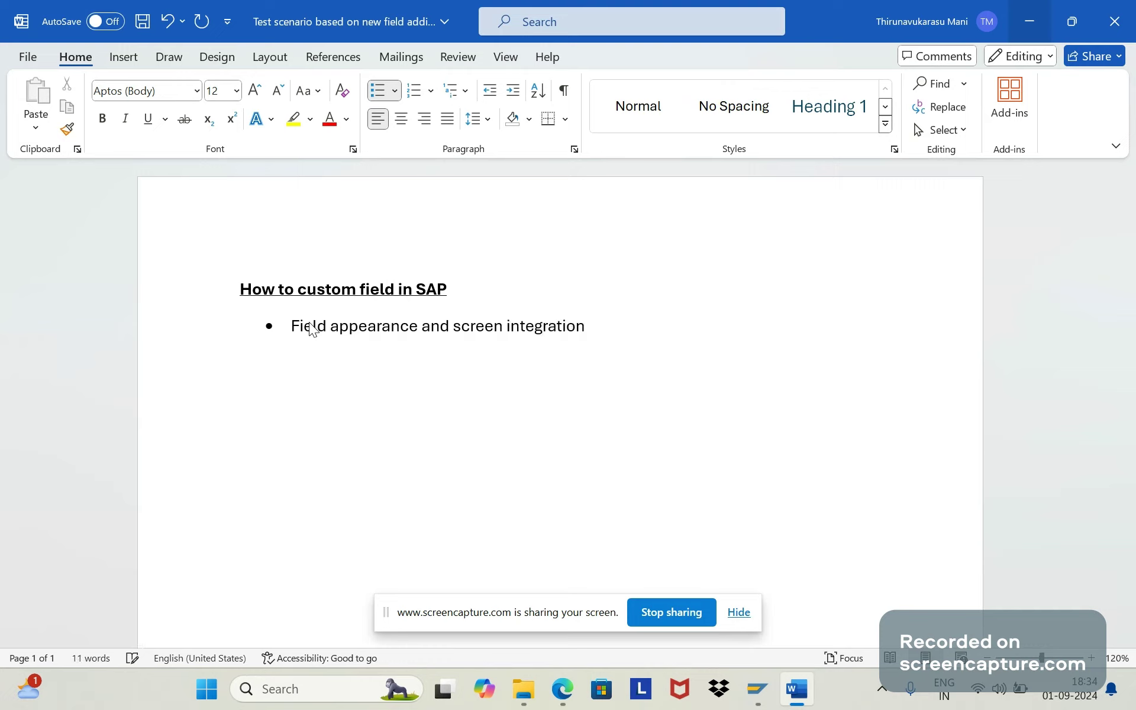
Add the sub-bullets "Field display" and "Field label" under "Field appearance and screen integration"
{"action": "key", "text": "Return"}
{"action": "key", "text": "Tab"}
{"action": "type", "text": "Field display"}
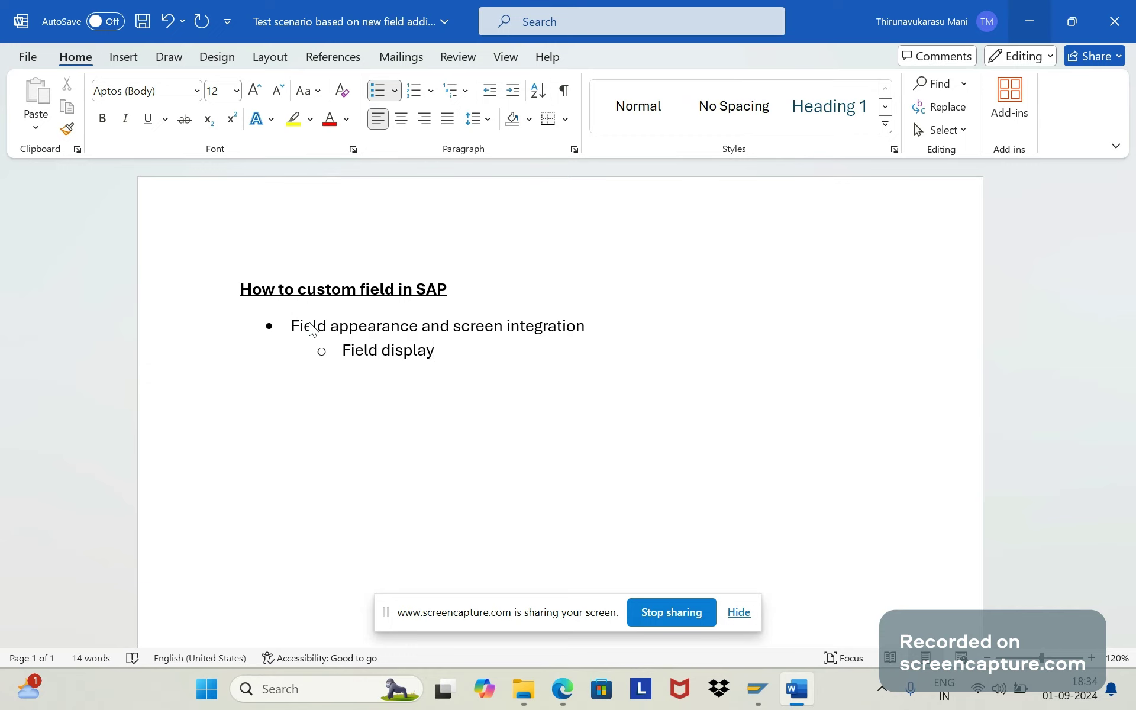
{"action": "key", "text": "Return"}
{"action": "type", "text": "Field label"}
Switch to the SAP sales order window, examine the item's Additional Data A field labels, and return to Word
{"action": "left_click", "coordinate": [760, 692]}
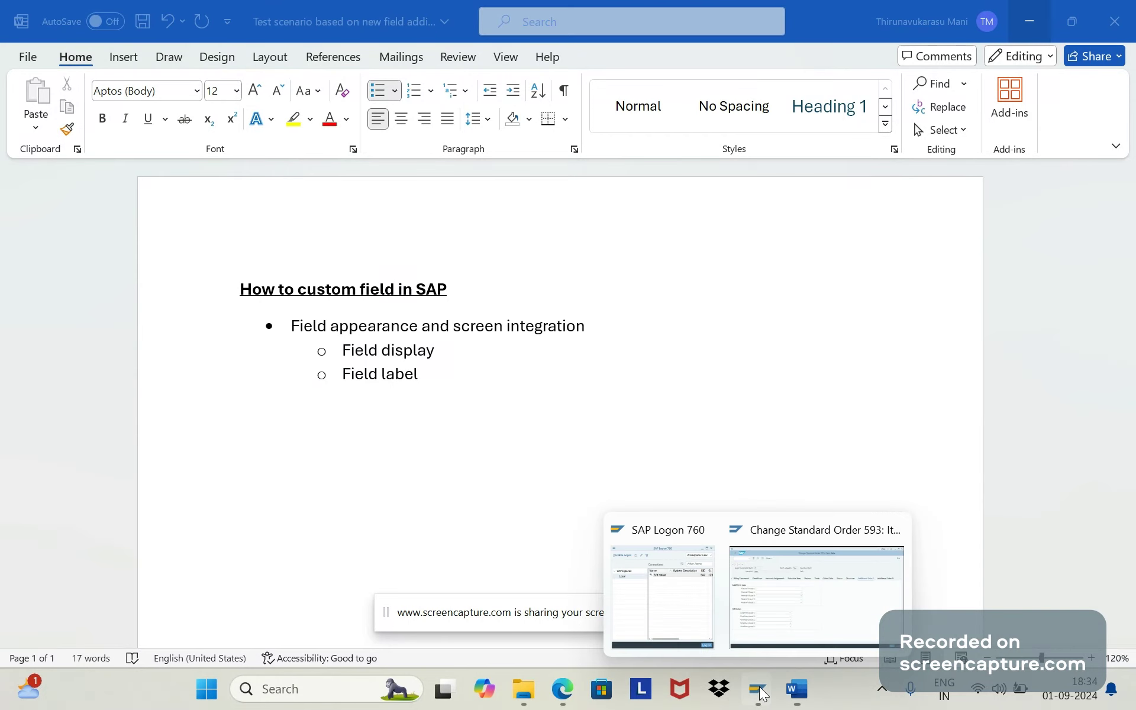
{"action": "left_click", "coordinate": [818, 596]}
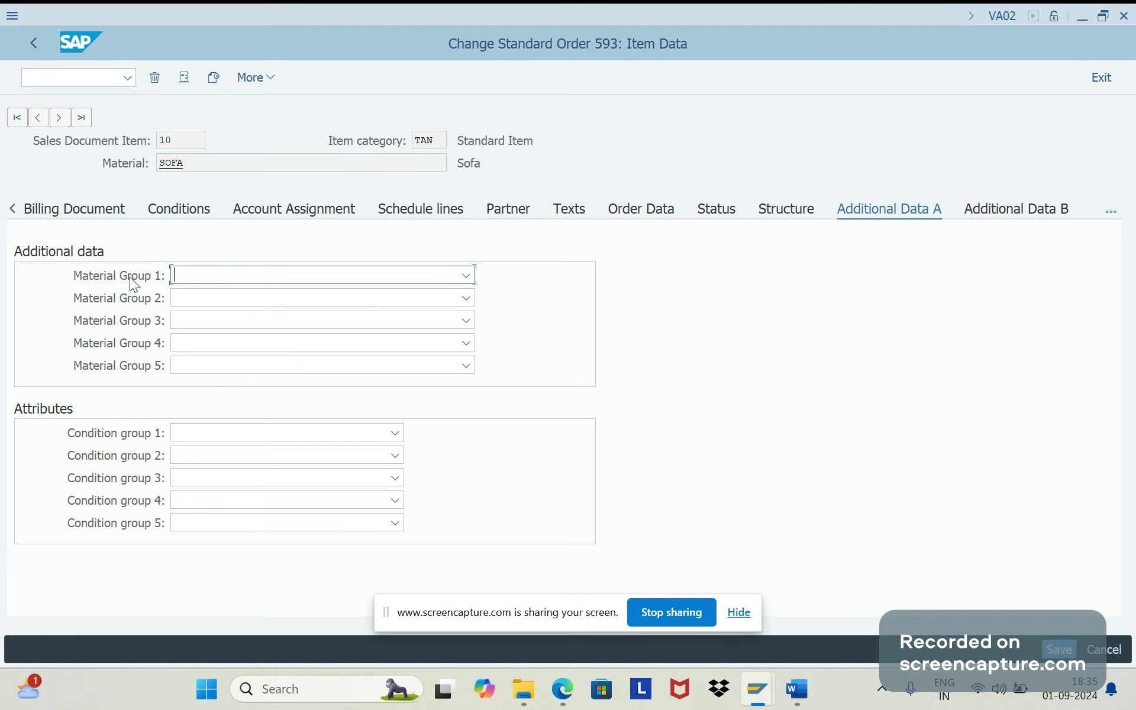
{"action": "key", "text": "alt+Tab"}
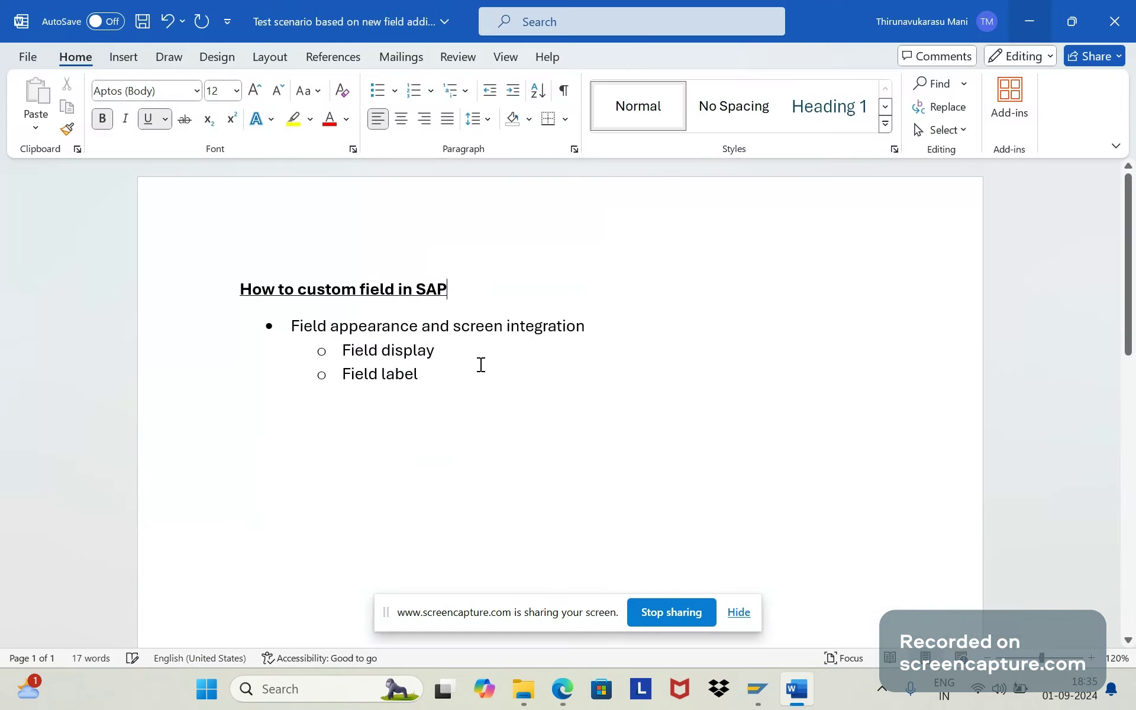
Add the sub-bullet "Field placement" below "Field label", consulting the field layout on the SAP item screen
{"action": "left_click", "coordinate": [459, 374]}
{"action": "key", "text": "Return"}
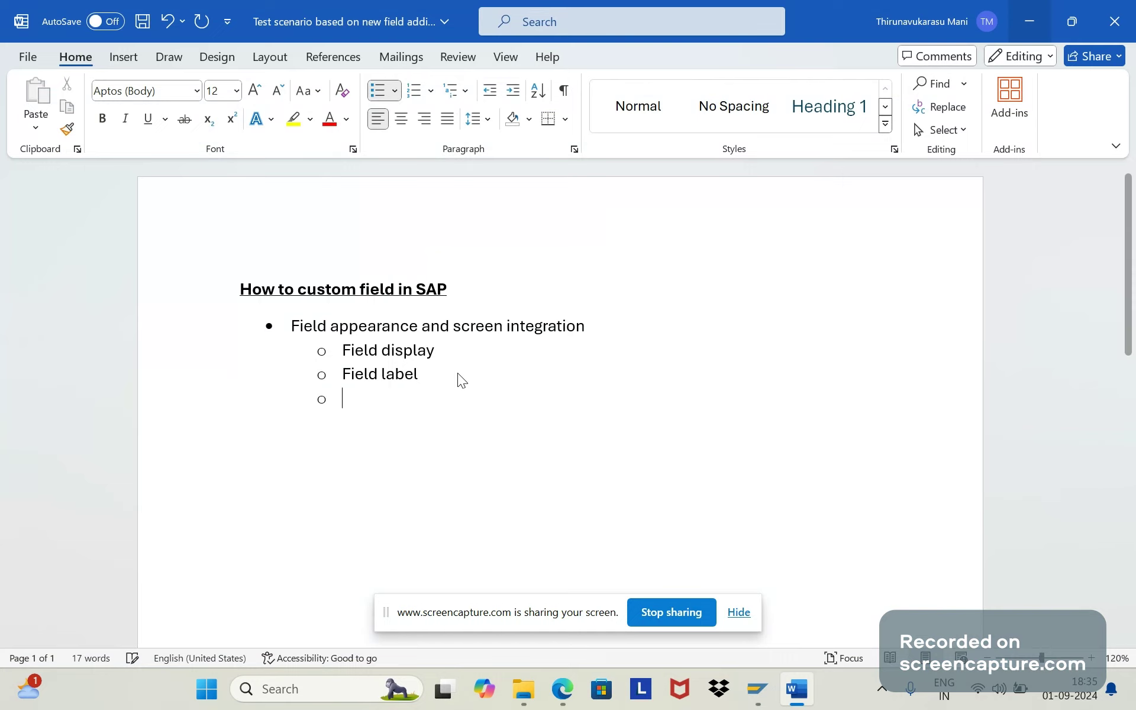
{"action": "type", "text": "Field placeme"}
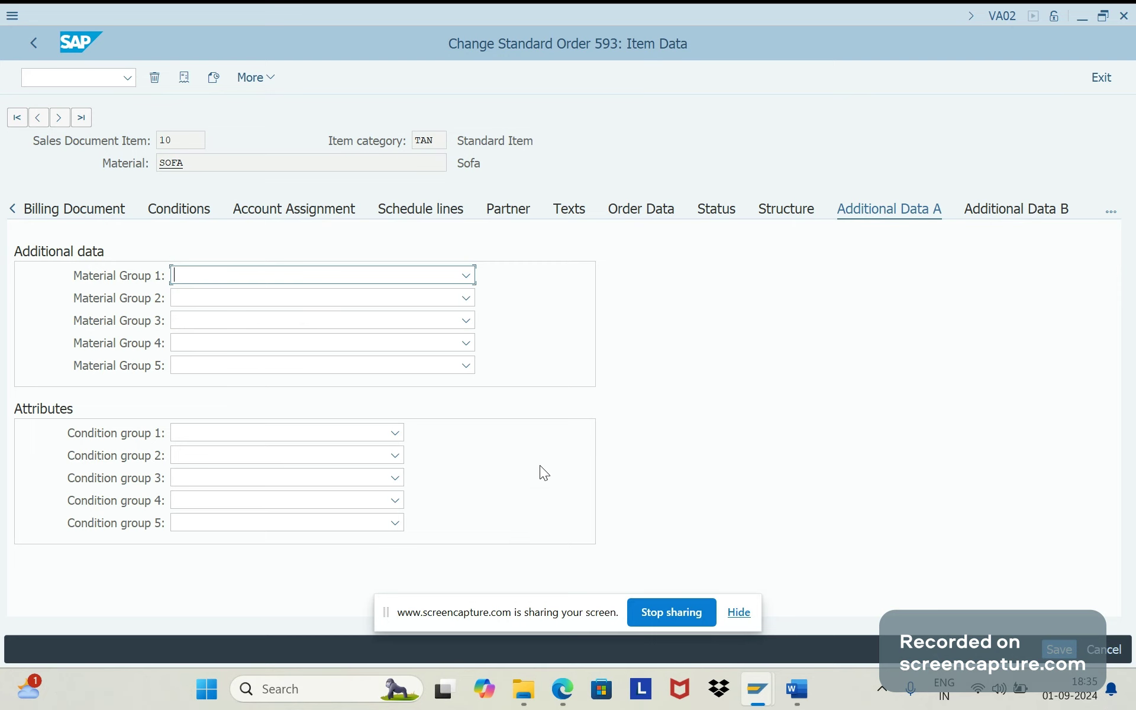
{"action": "key", "text": "alt+Tab"}
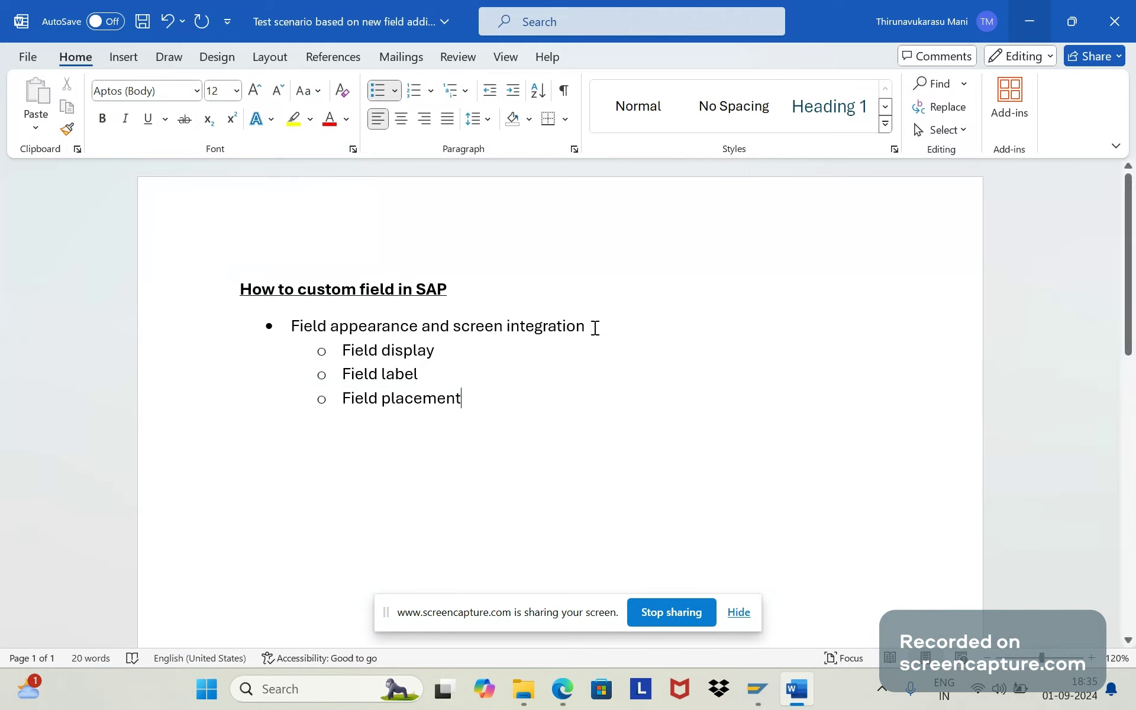
{"action": "left_click_drag", "start_coordinate": [596, 328], "coordinate": [535, 327]}
{"action": "left_click", "coordinate": [514, 405]}
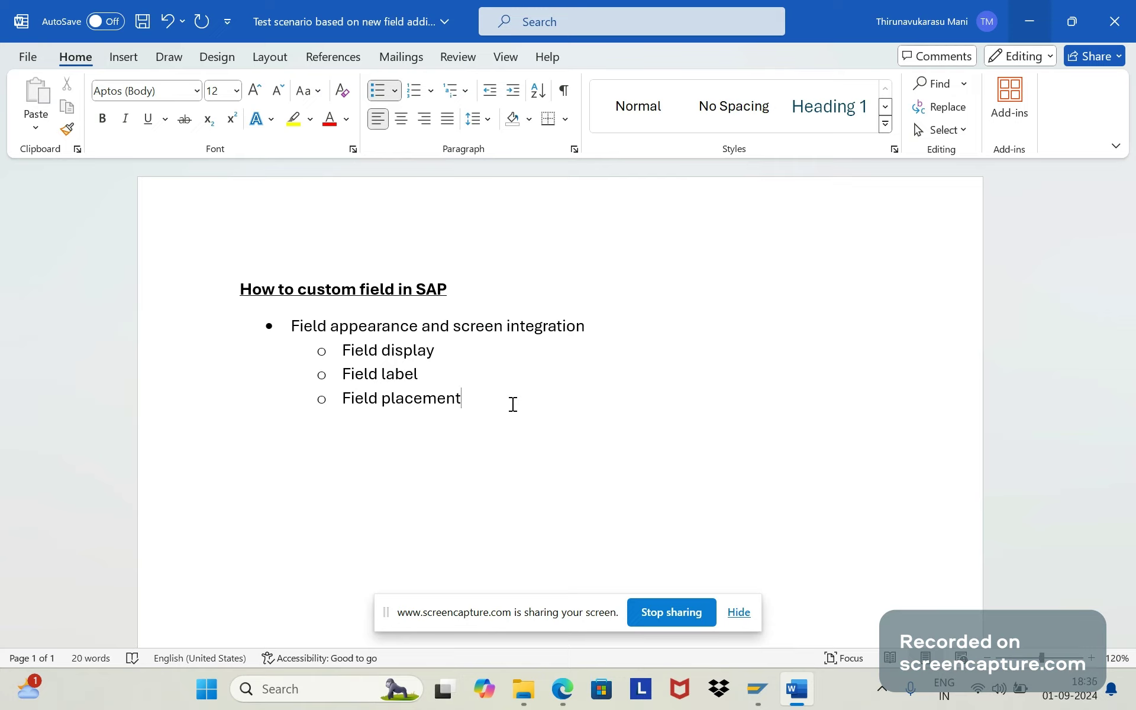
Add a first-level round bullet reading "Field behavior/data entry" below "Field placement"
{"action": "key", "text": "Return"}
{"action": "key", "text": "Return"}
{"action": "left_click", "coordinate": [377, 96]}
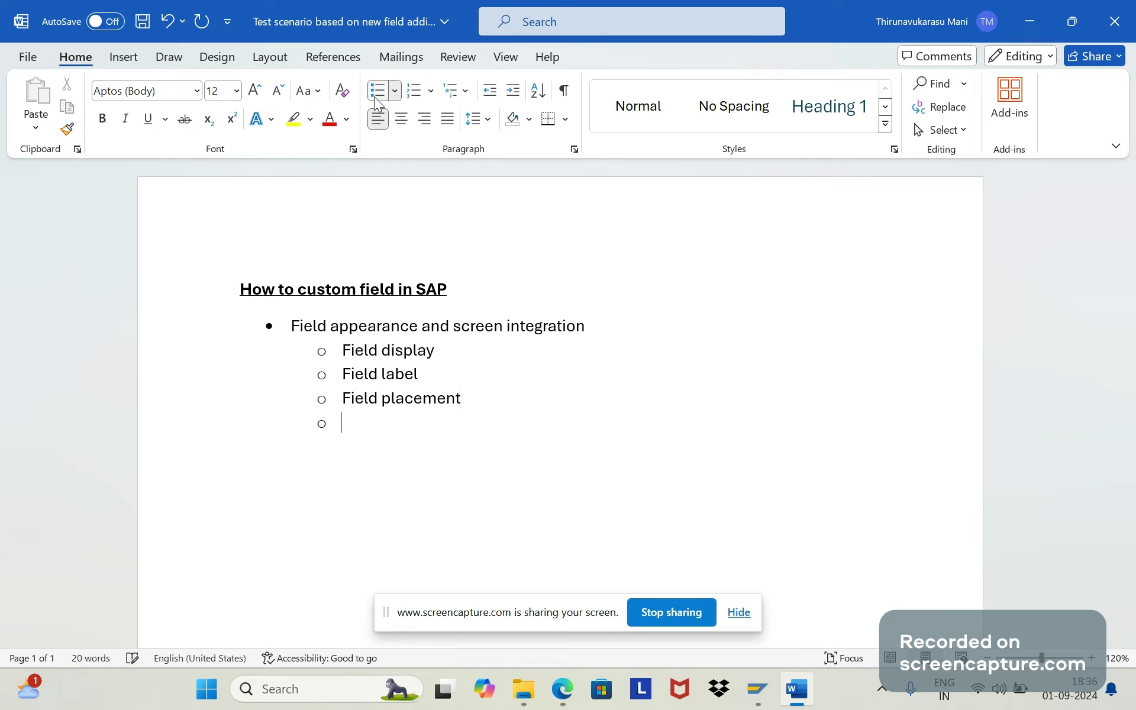
{"action": "key", "text": "BackSpace"}
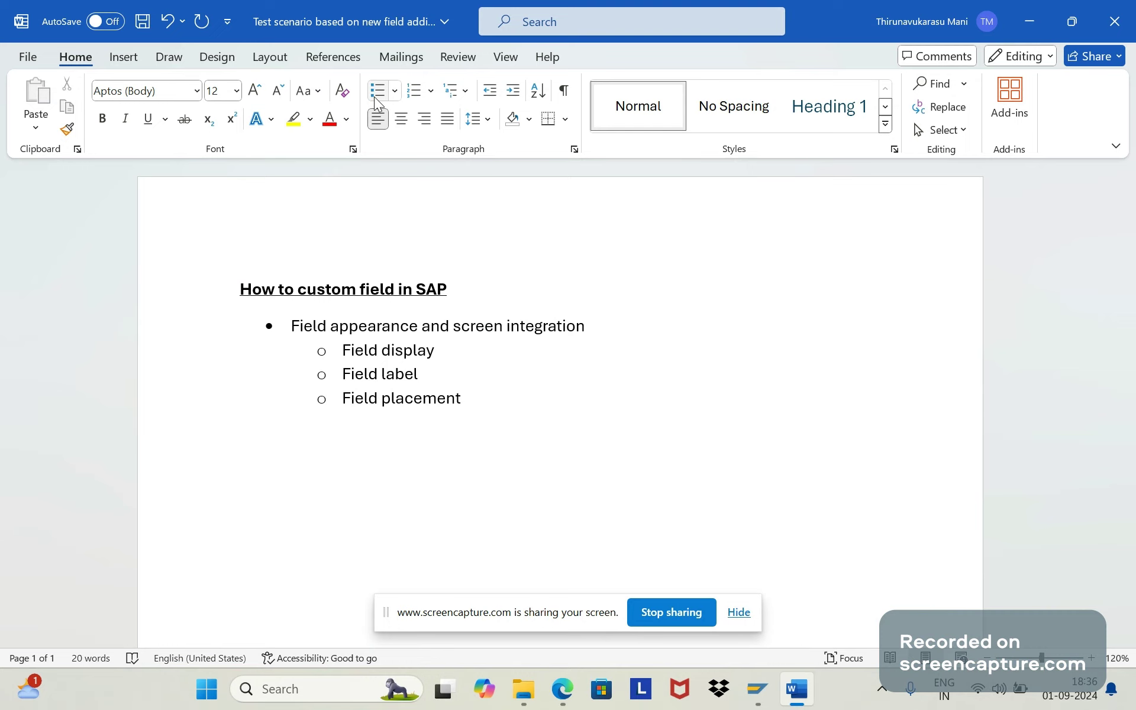
{"action": "left_click", "coordinate": [394, 91]}
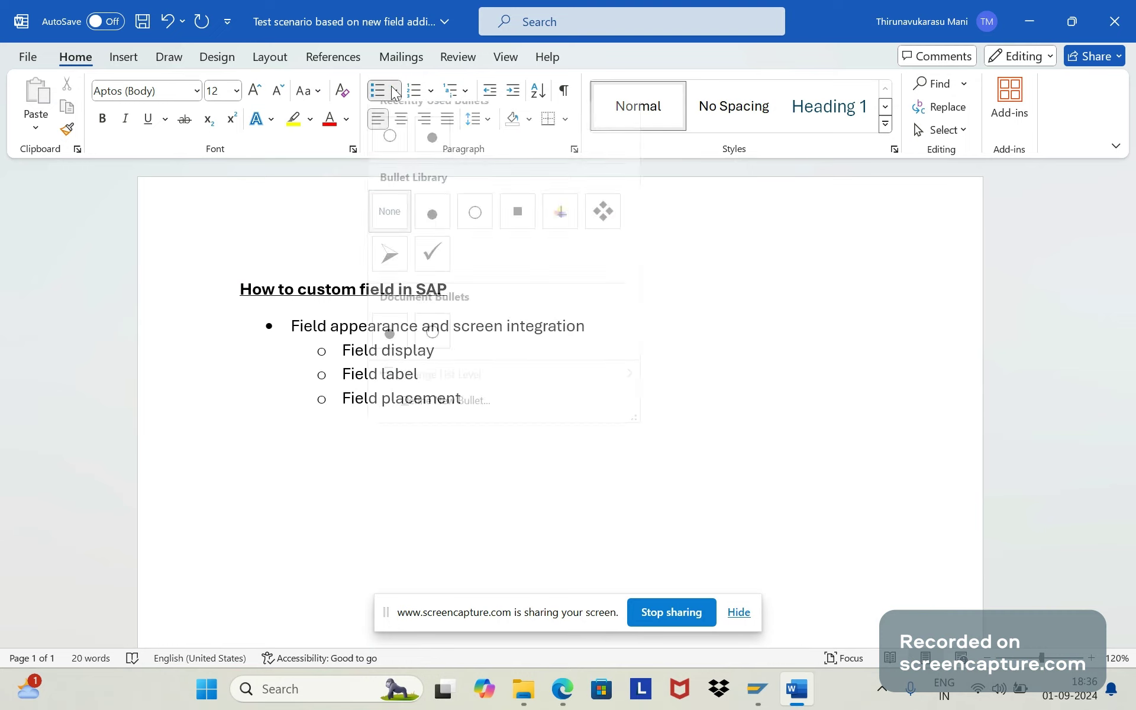
{"action": "left_click", "coordinate": [429, 141]}
{"action": "type", "text": "F"}
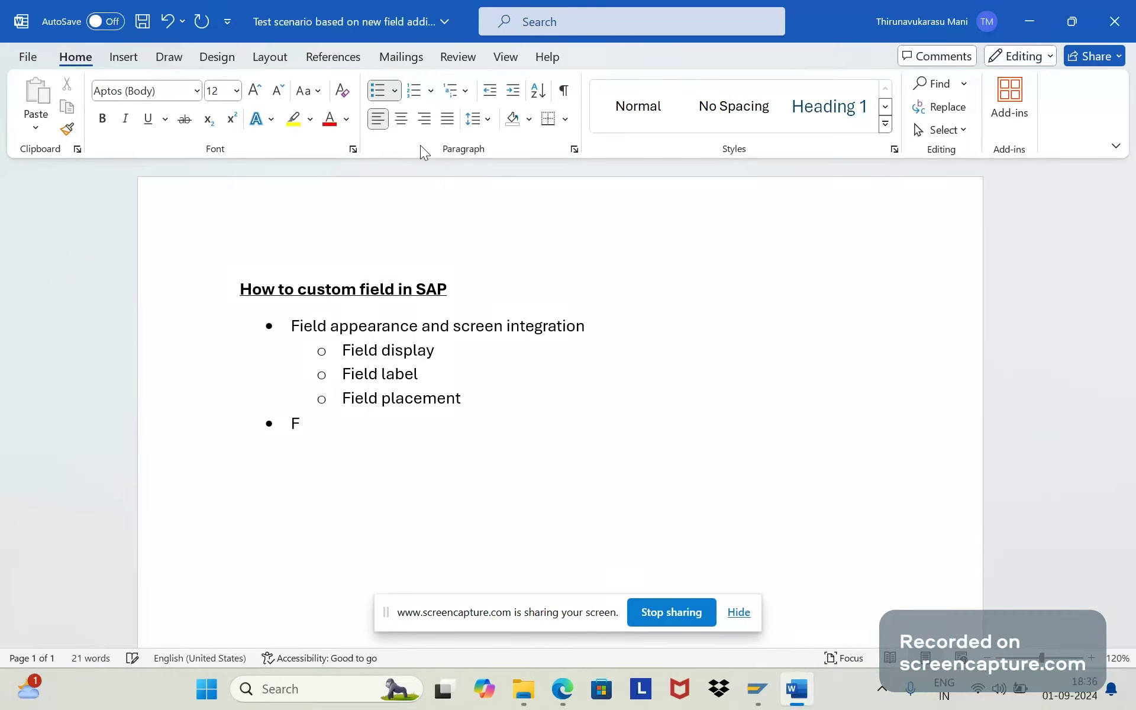
{"action": "type", "text": "ield behavio"}
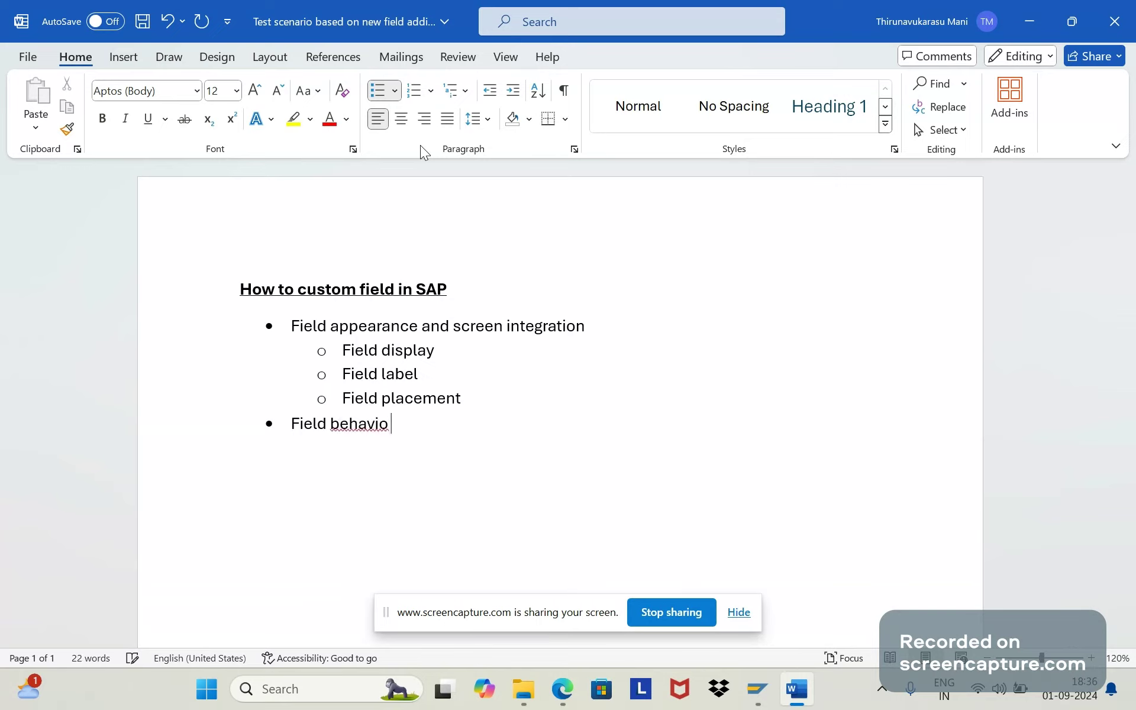
{"action": "type", "text": "rr"}
{"action": "key", "text": "BackSpace"}
{"action": "key", "text": "BackSpace"}
{"action": "type", "text": "/data entry"}
Add the sub-bullet "Input validation" under "Field behavior/data entry", consulting the material group fields in the SAP order
{"action": "key", "text": "Return"}
{"action": "key", "text": "Tab"}
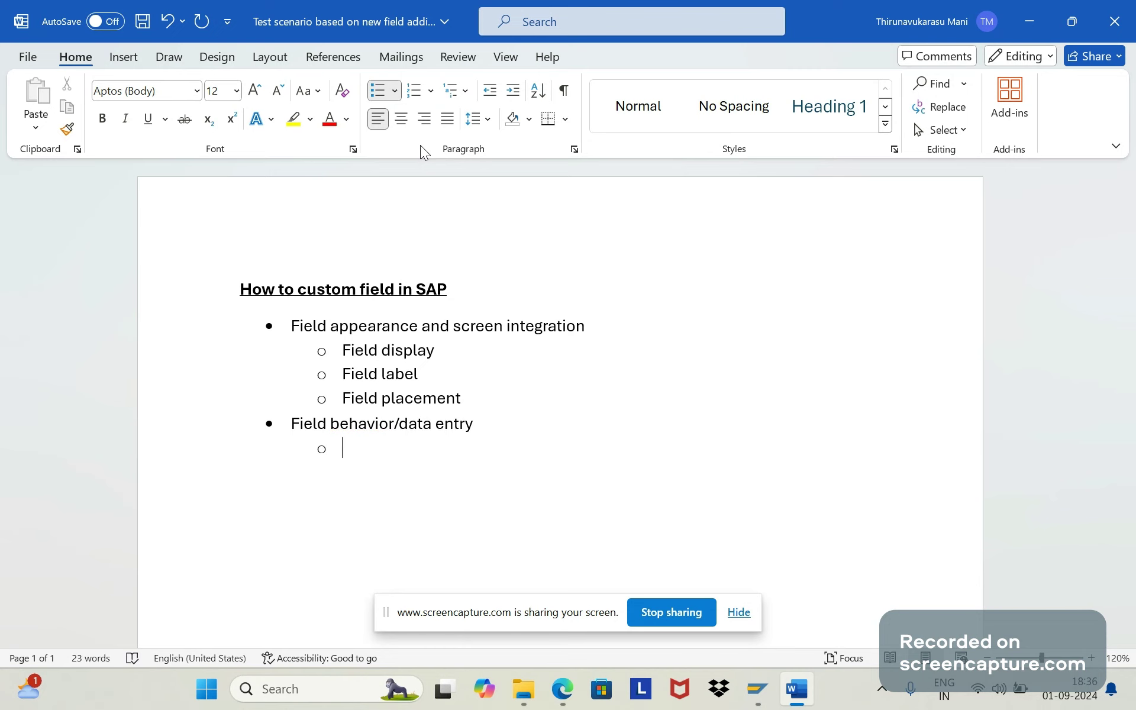
{"action": "key", "text": "alt+Tab"}
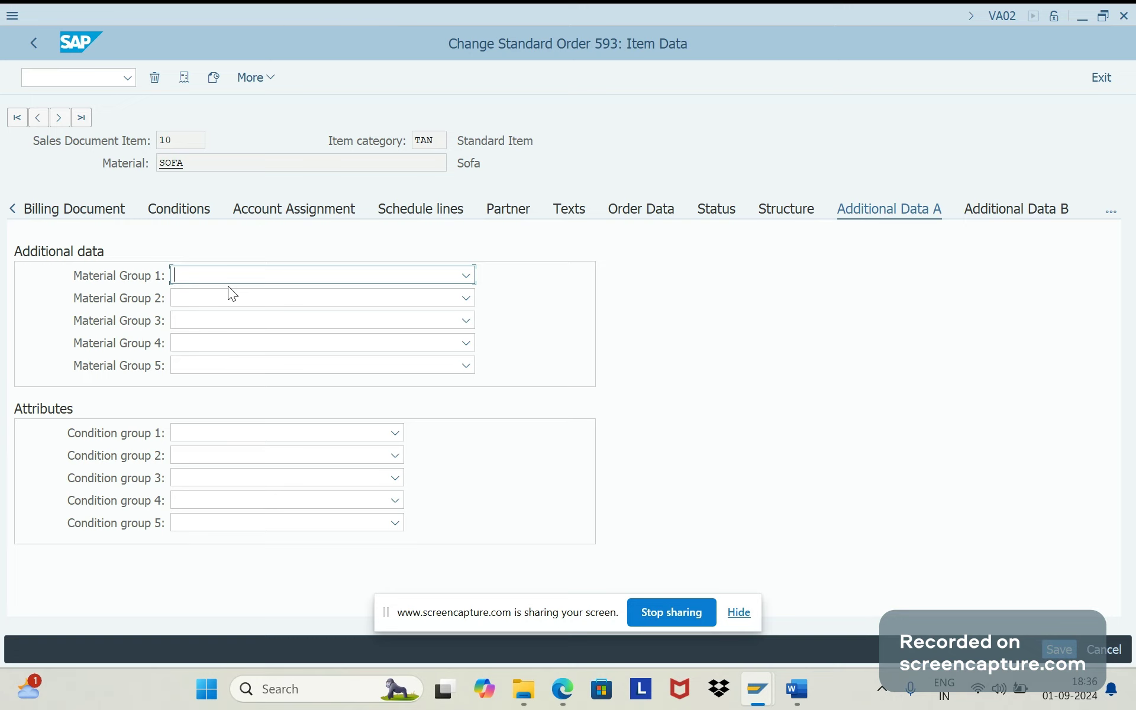
{"action": "key", "text": "alt+Tab"}
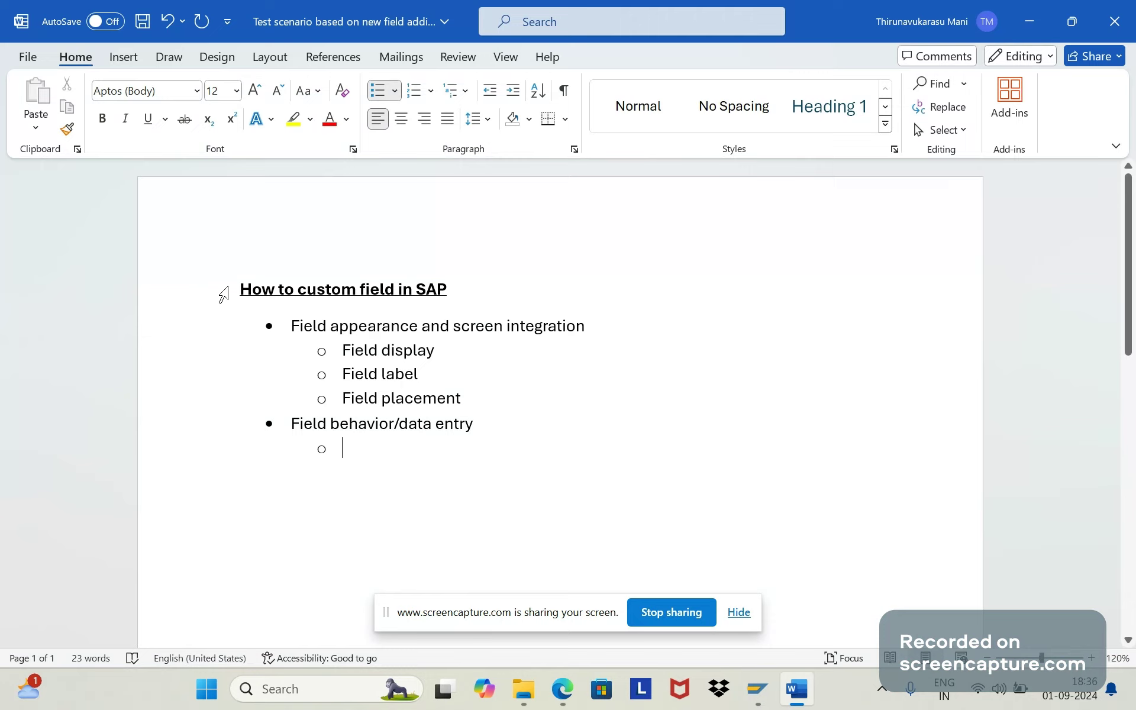
{"action": "type", "text": "Input valid"}
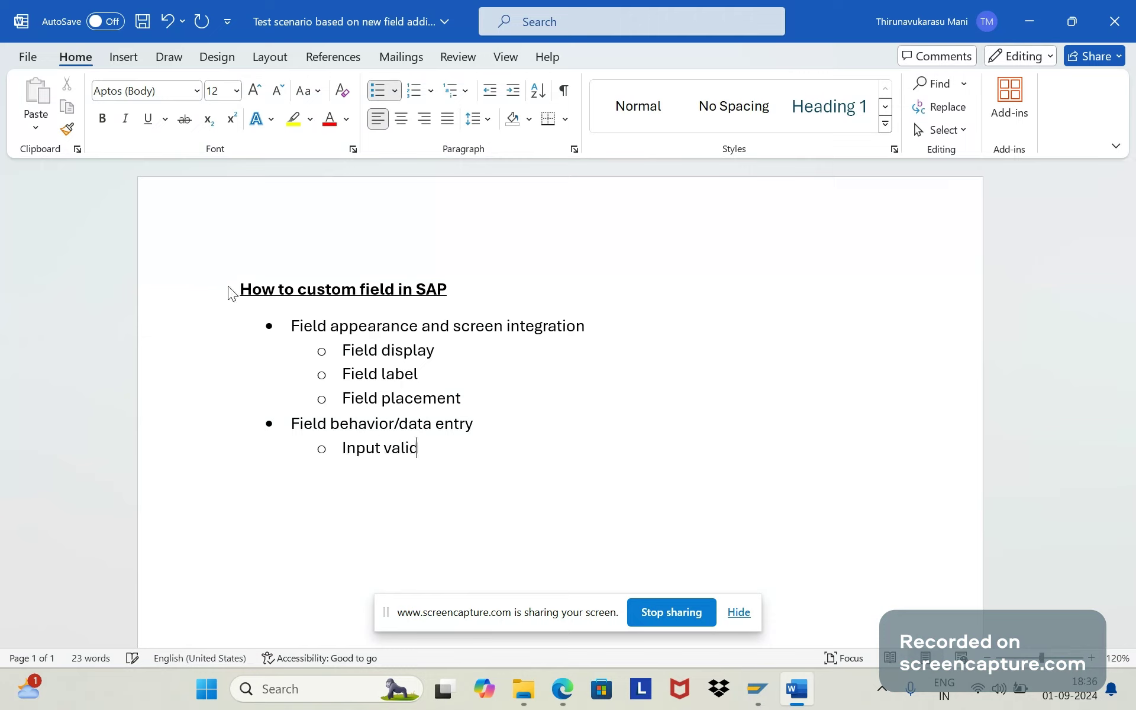
{"action": "type", "text": "ation"}
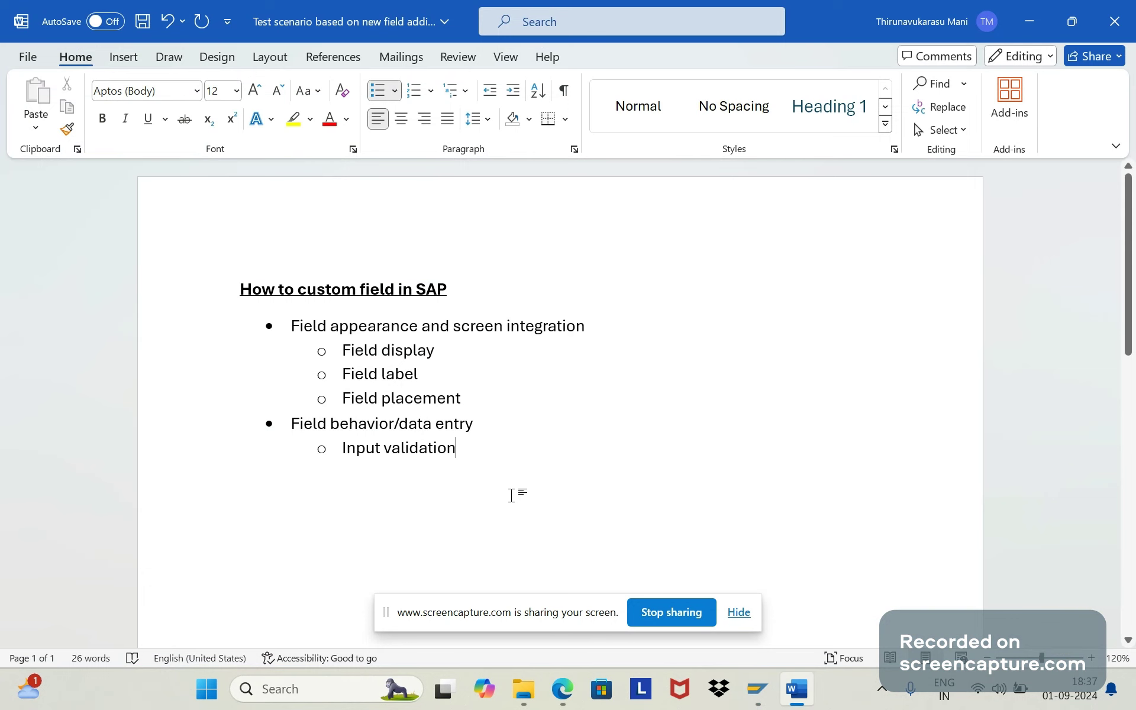
Add the sub-bullets "Mandatory check" and "Field length" below "Input validation", consulting the SAP item screen
{"action": "key", "text": "alt+Tab"}
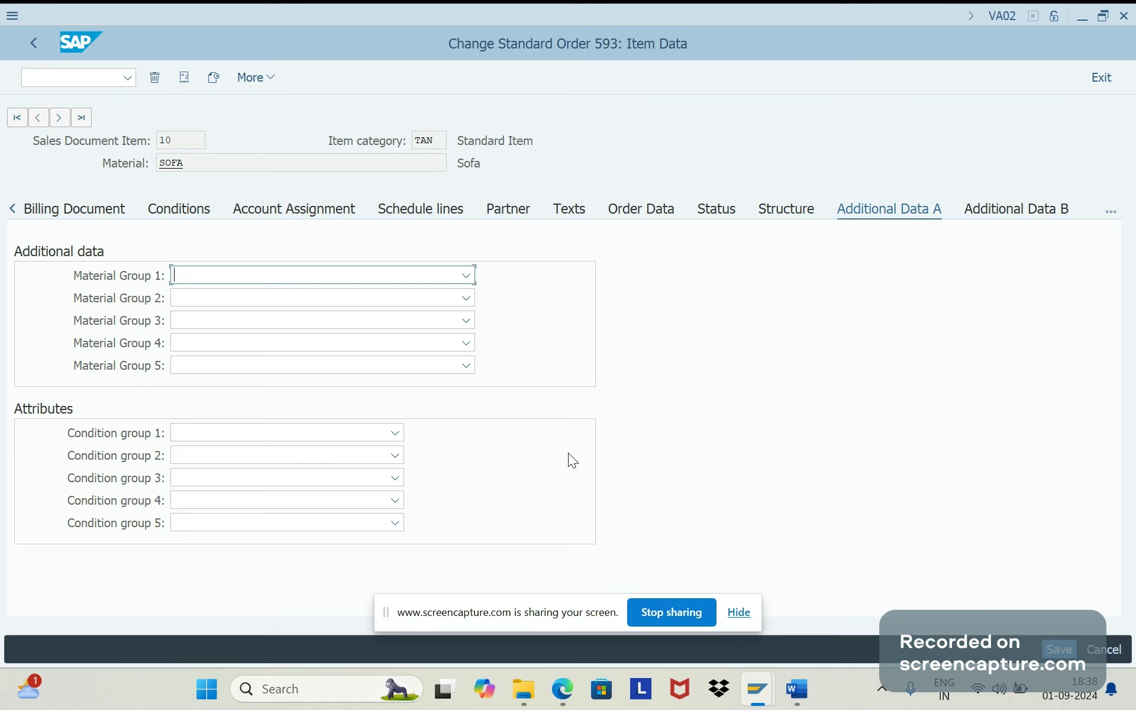
{"action": "key", "text": "alt+Tab"}
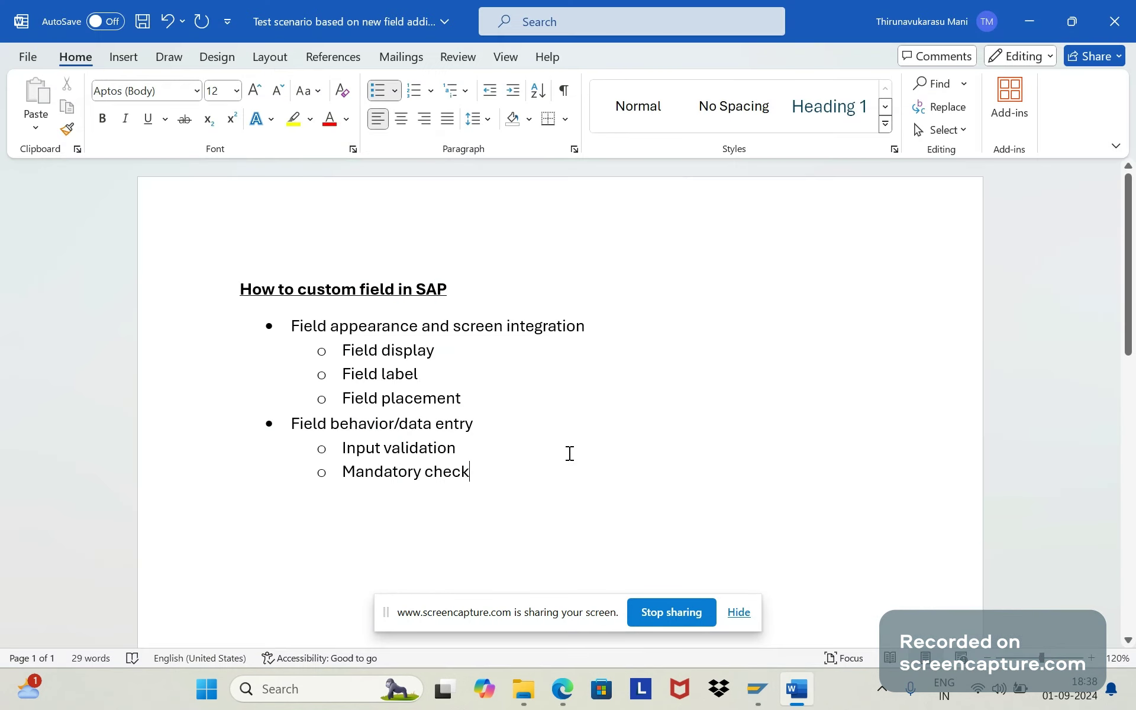
{"action": "key", "text": "Return"}
{"action": "type", "text": "Field"}
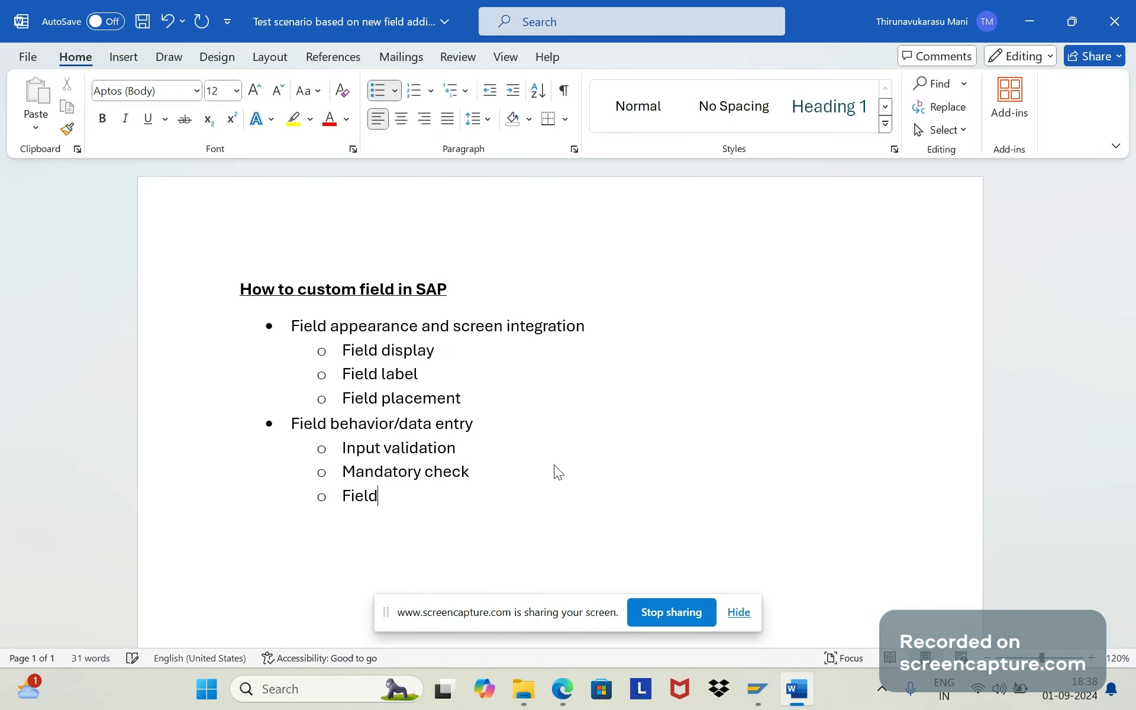
{"action": "type", "text": " len"}
{"action": "key", "text": "alt+Tab"}
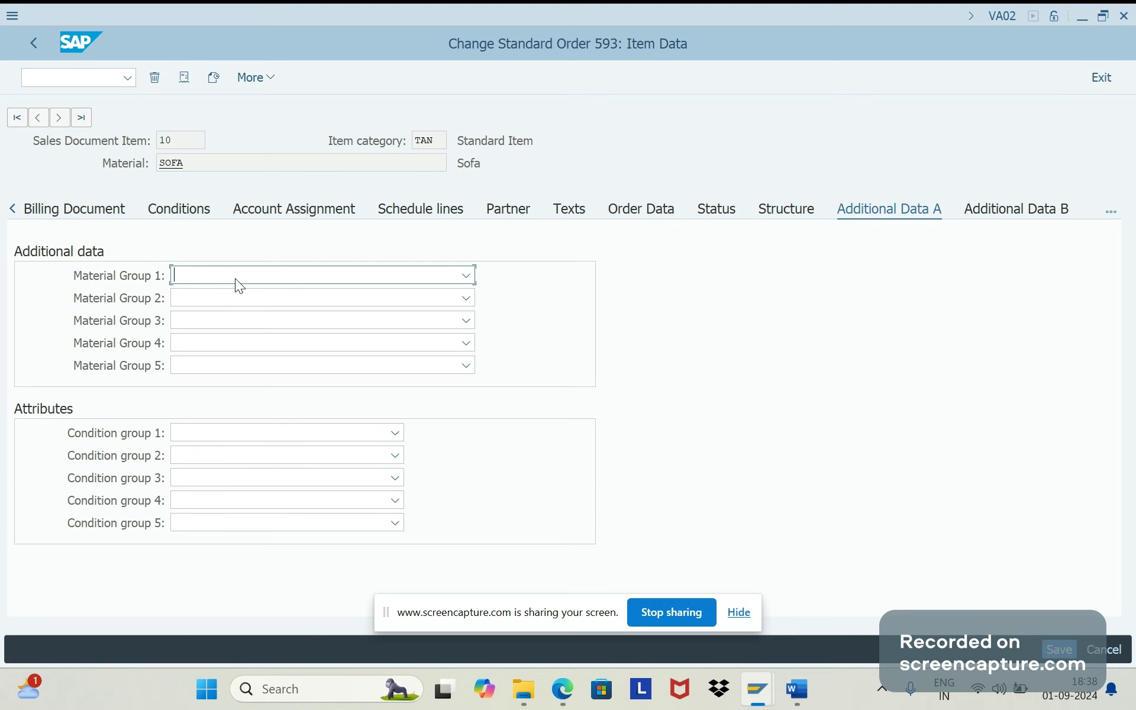
{"action": "key", "text": "alt+Tab"}
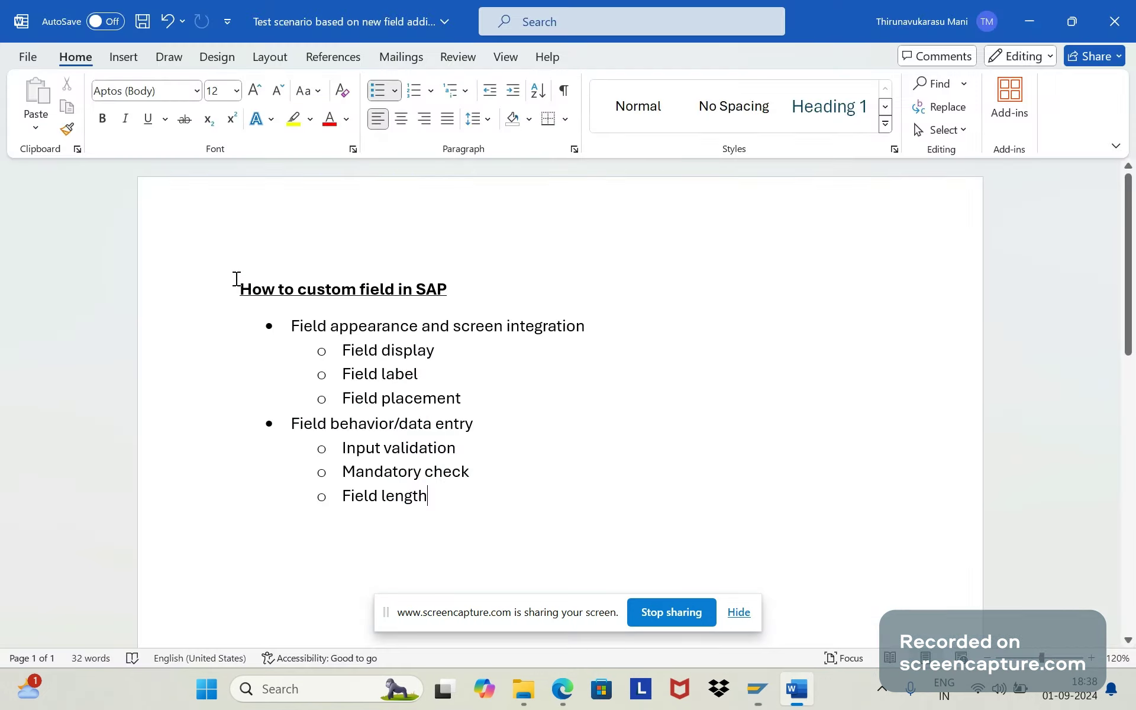
Add the sub-bullet "Default value" below "Field length"
{"action": "key", "text": "Return"}
{"action": "type", "text": "Defaule"}
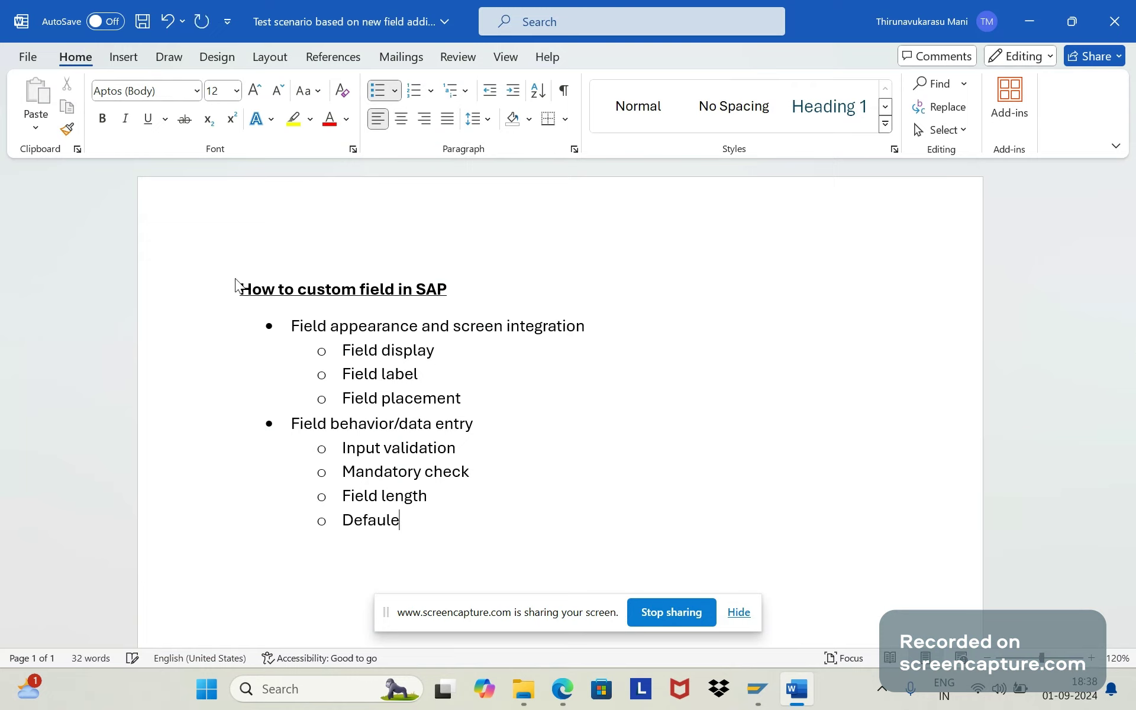
{"action": "key", "text": "BackSpace"}
{"action": "type", "text": "t value"}
Add a first-level round bullet reading "Data handling" below "Default value"
{"action": "key", "text": "Return"}
{"action": "key", "text": "BackSpace"}
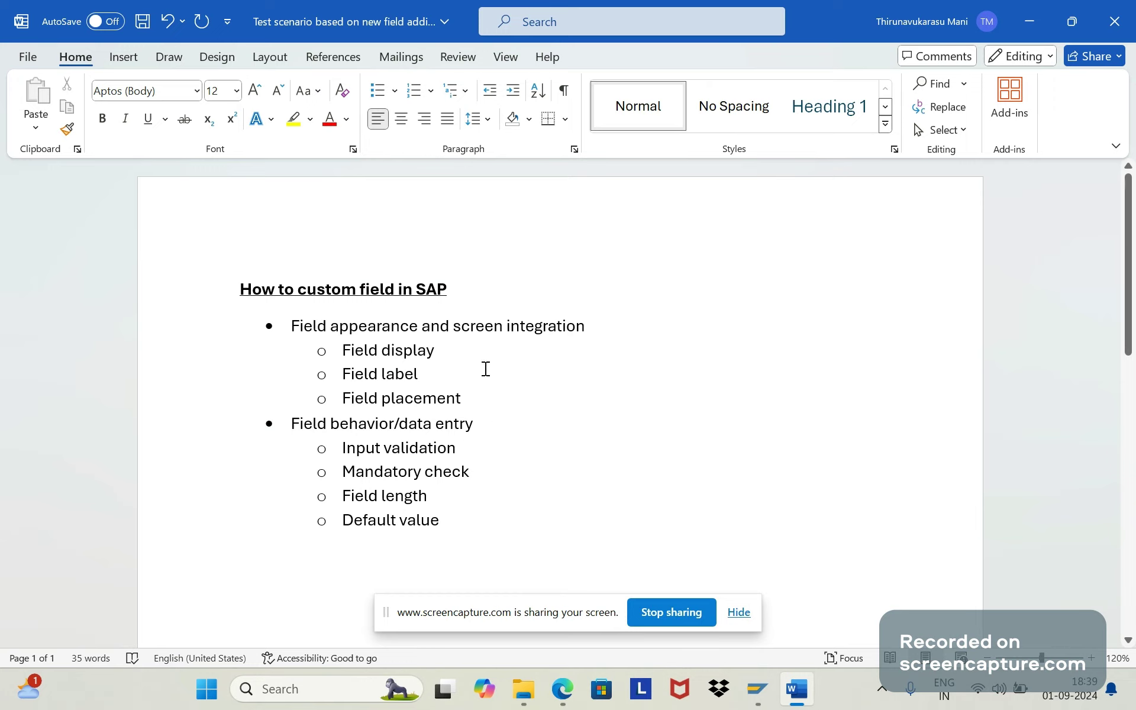
{"action": "left_click", "coordinate": [394, 90]}
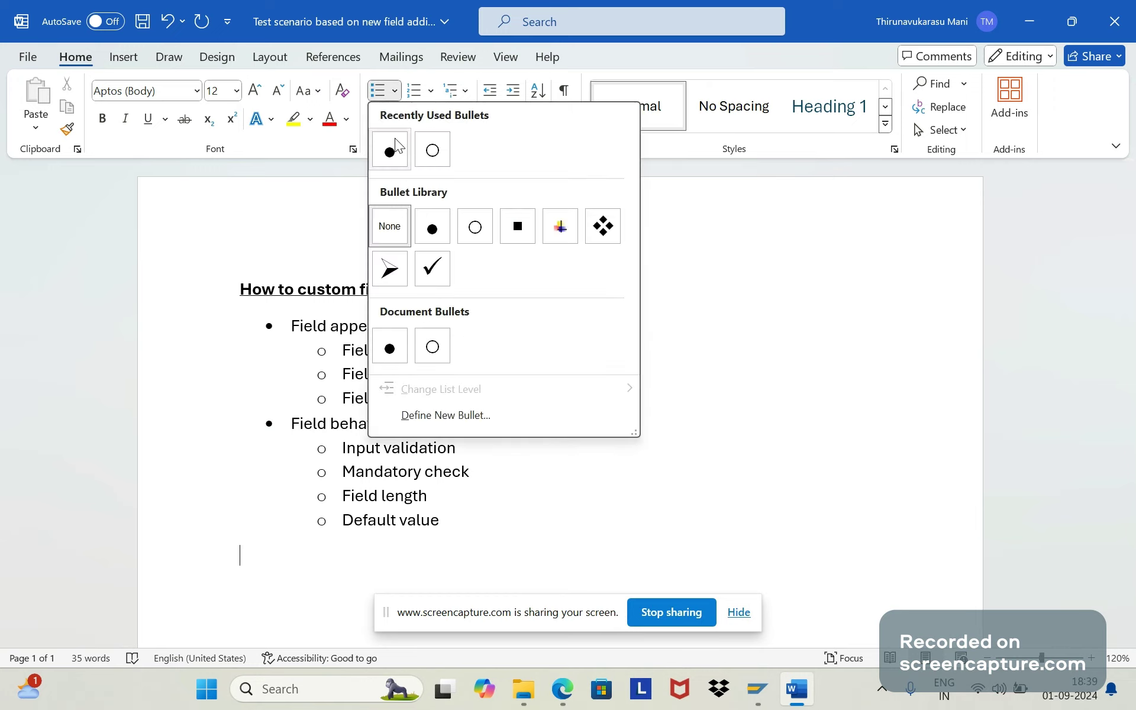
{"action": "left_click", "coordinate": [395, 139]}
{"action": "type", "text": "D"}
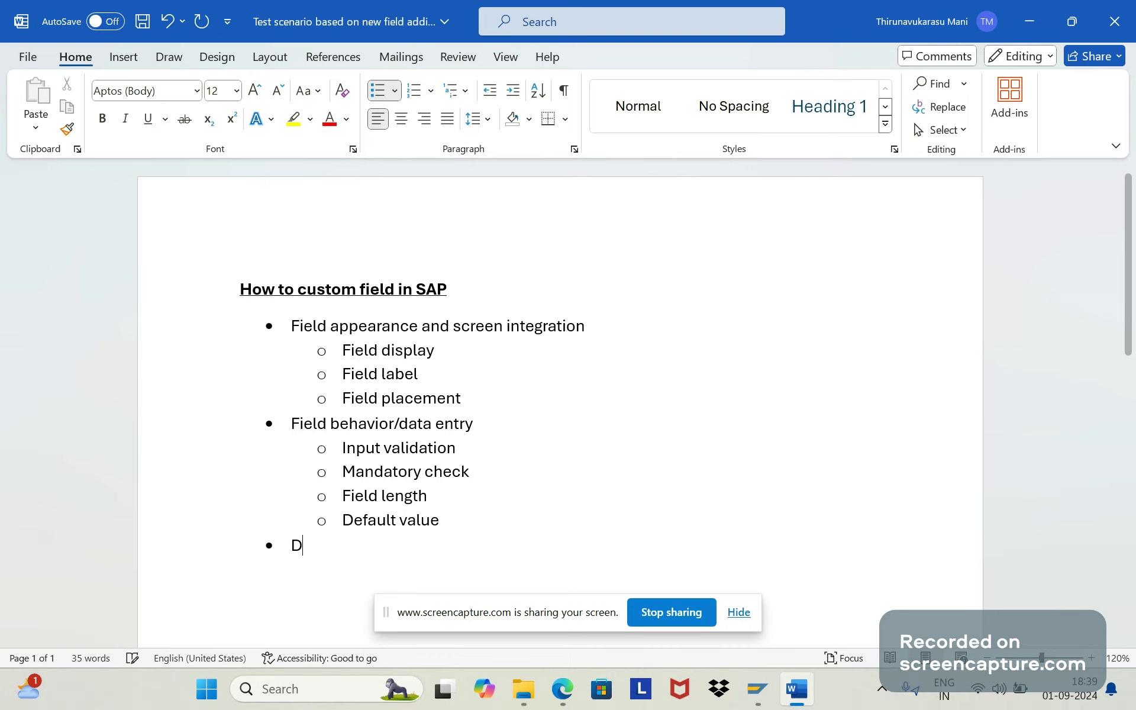
{"action": "type", "text": "ata handlig"}
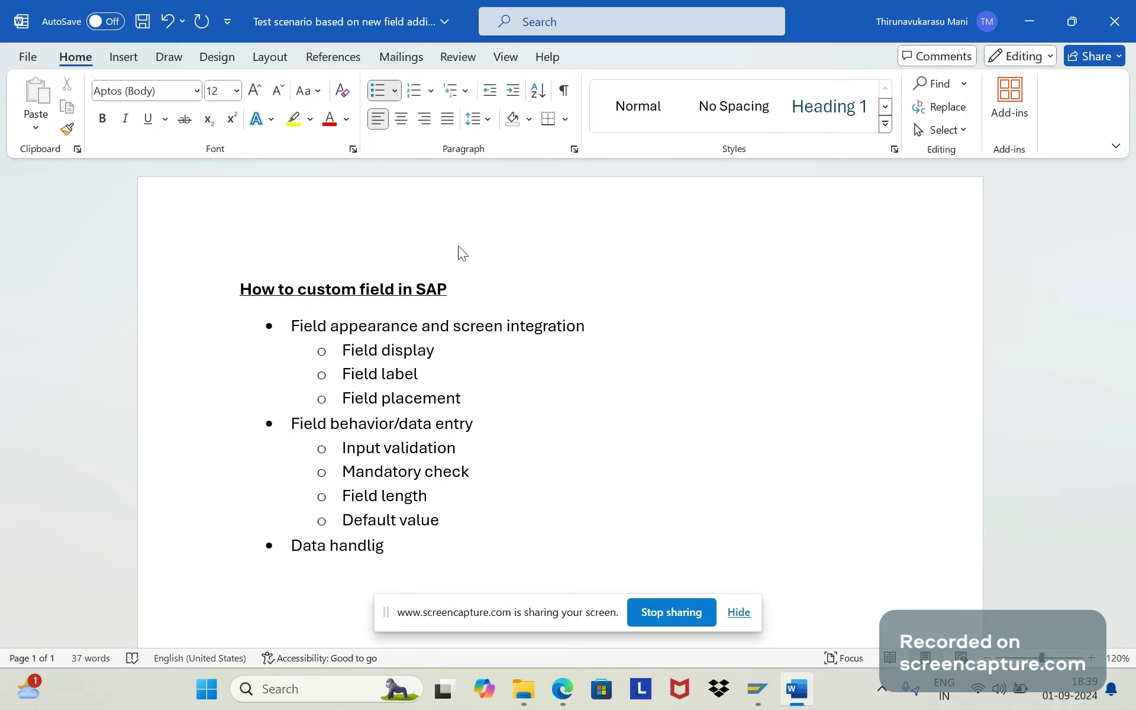
{"action": "key", "text": "BackSpace"}
{"action": "type", "text": "ng"}
Add the sub-bullet "Save data" under "Data handling"
{"action": "key", "text": "Return"}
{"action": "key", "text": "Tab"}
{"action": "type", "text": "Save data"}
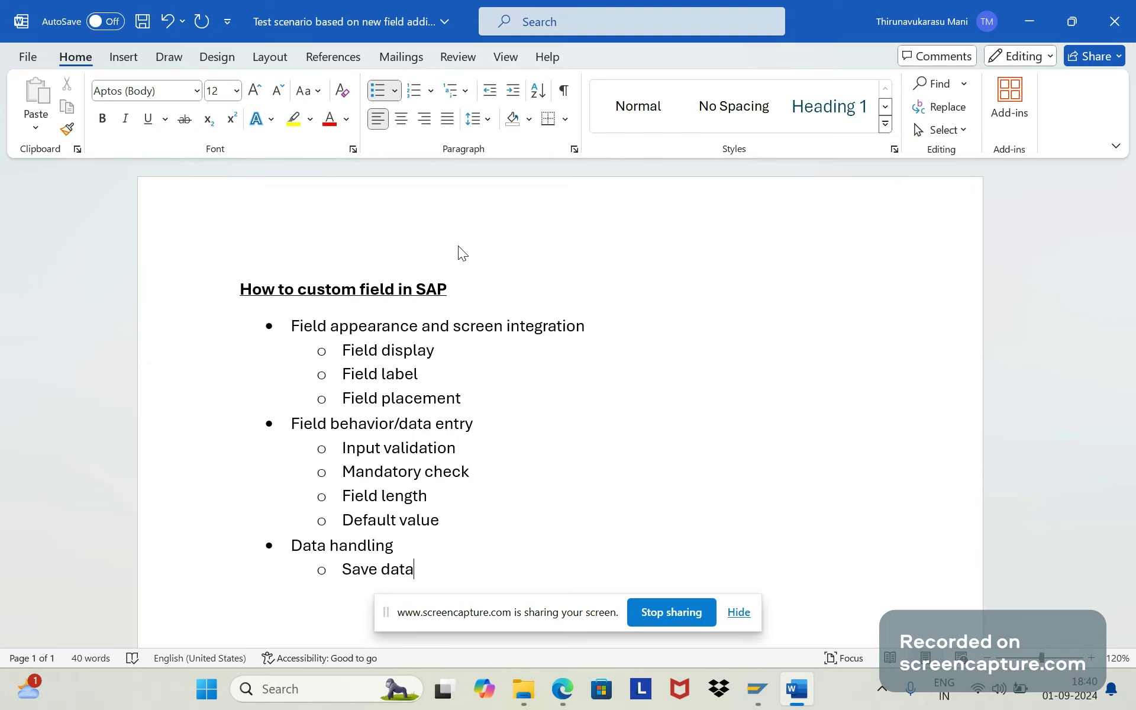
Add the sub-bullet "Edit data" below "Save data"
{"action": "key", "text": "Return"}
{"action": "type", "text": "Editt"}
{"action": "key", "text": "BackSpace"}
{"action": "key", "text": "Return"}
{"action": "key", "text": "Return"}
{"action": "key", "text": "Return"}
{"action": "key", "text": "Return"}
{"action": "key", "text": "Return"}
{"action": "key", "text": "Return"}
{"action": "scroll", "coordinate": [438, 169], "scroll_direction": "down", "scroll_amount": 1}
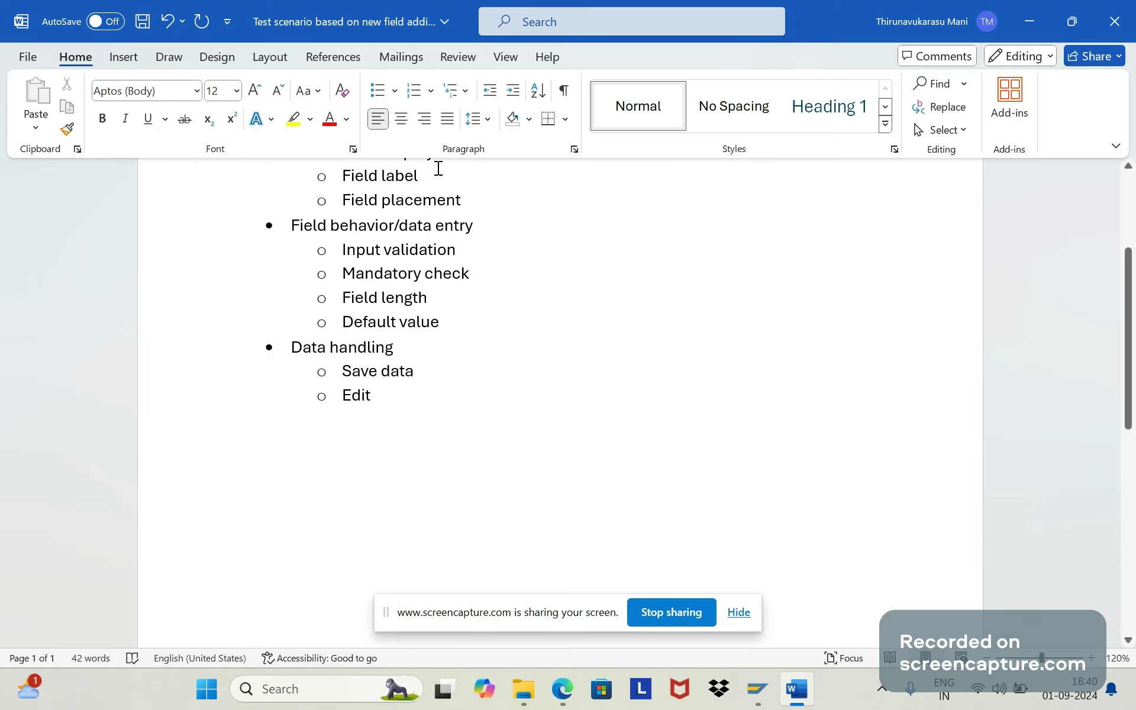
{"action": "left_click", "coordinate": [392, 391]}
{"action": "type", "text": "da"}
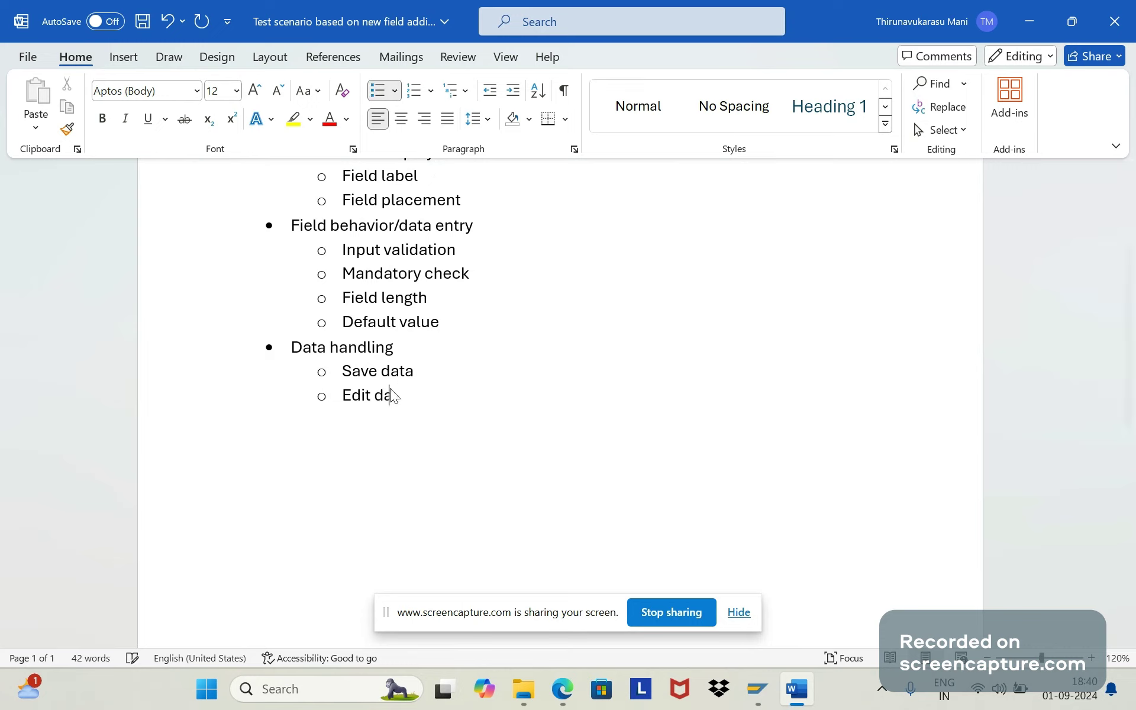
{"action": "type", "text": "ta"}
Add a first-level round bullet reading "Negative testing" below "Edit data"
{"action": "key", "text": "Return"}
{"action": "key", "text": "Return"}
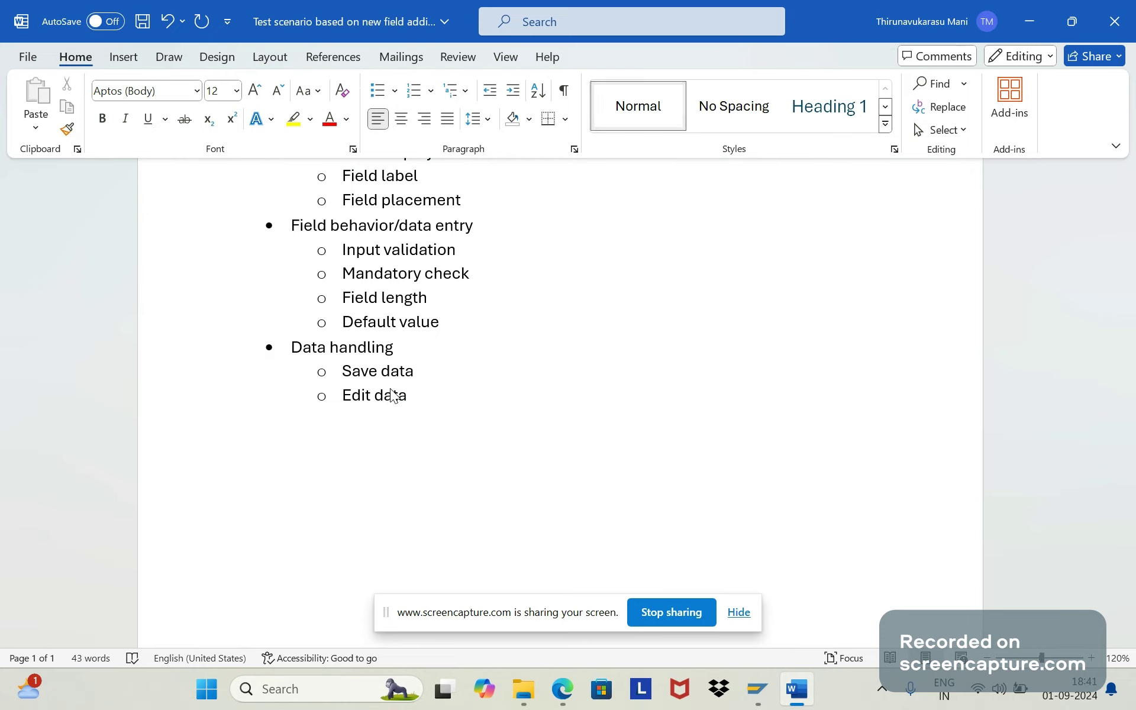
{"action": "left_click", "coordinate": [394, 91]}
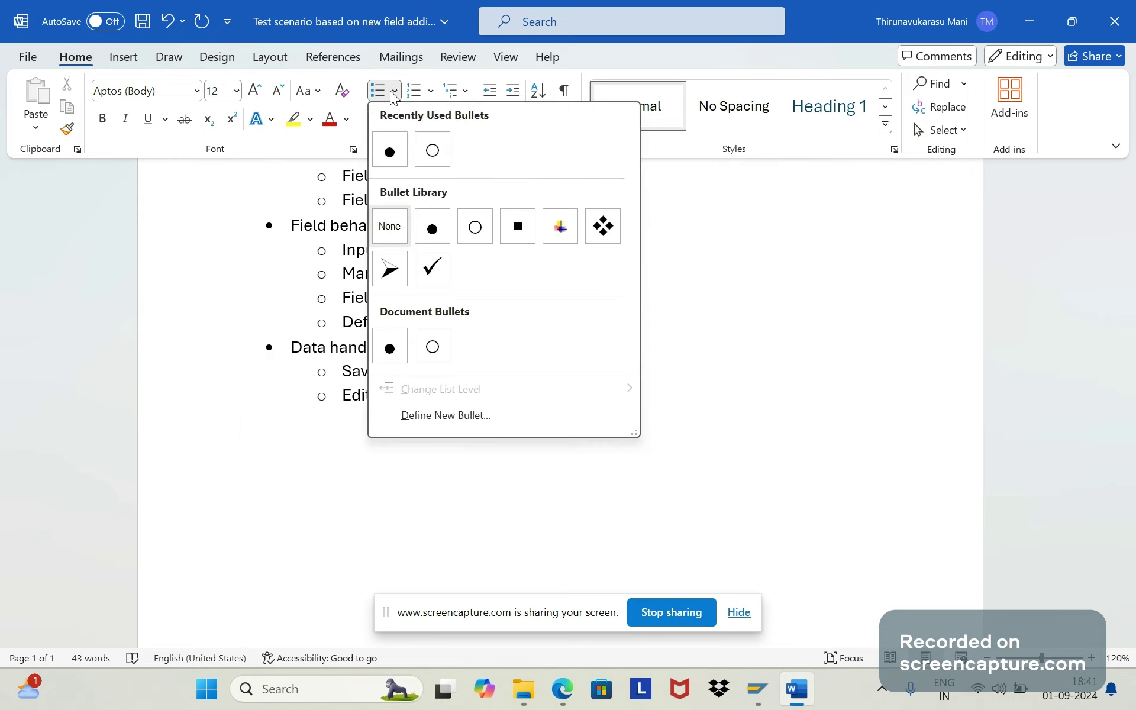
{"action": "left_click", "coordinate": [432, 227]}
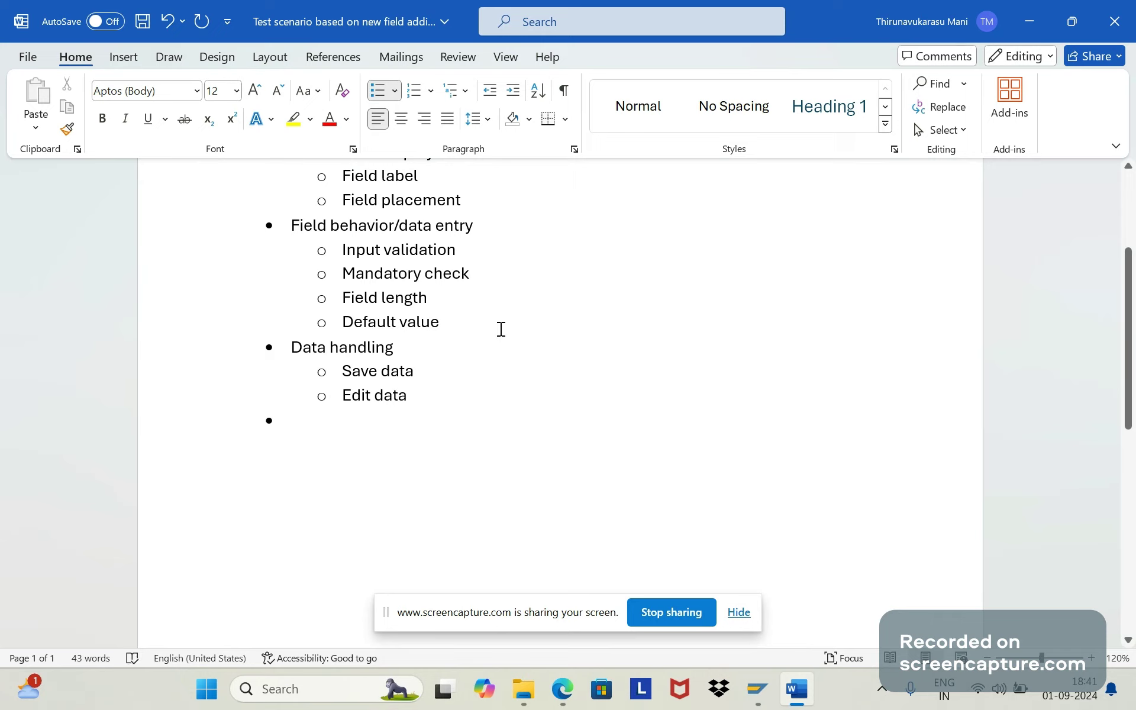
{"action": "type", "text": "Nea"}
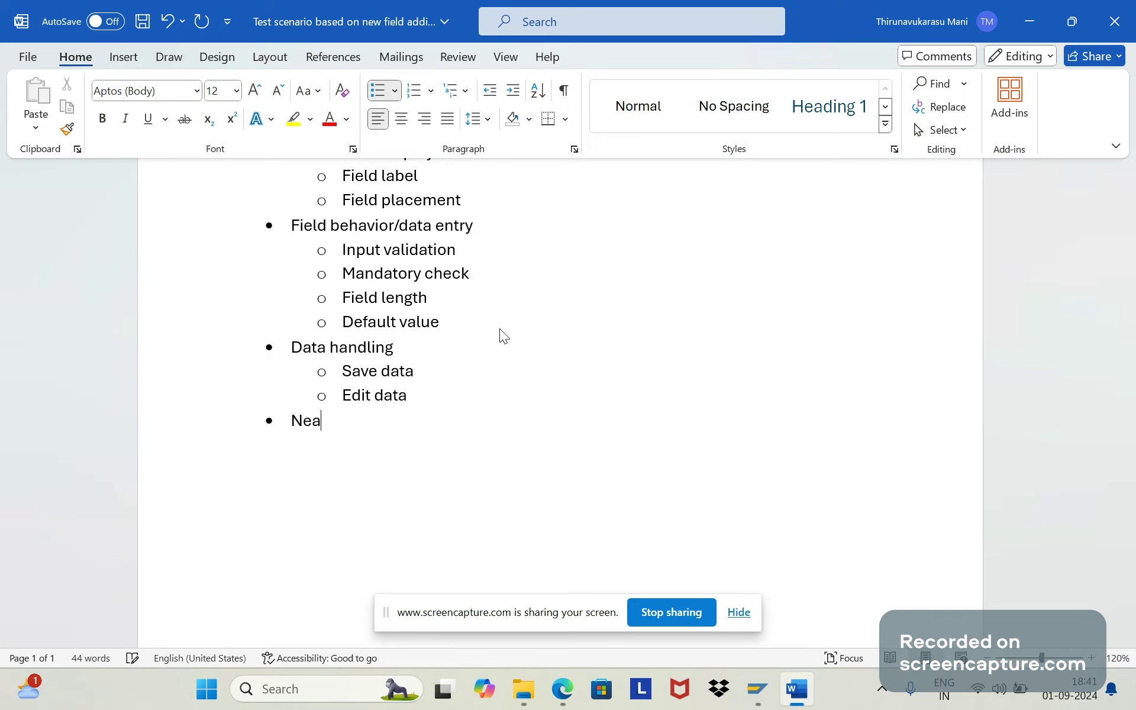
{"action": "key", "text": "BackSpace"}
{"action": "type", "text": "gative testing"}
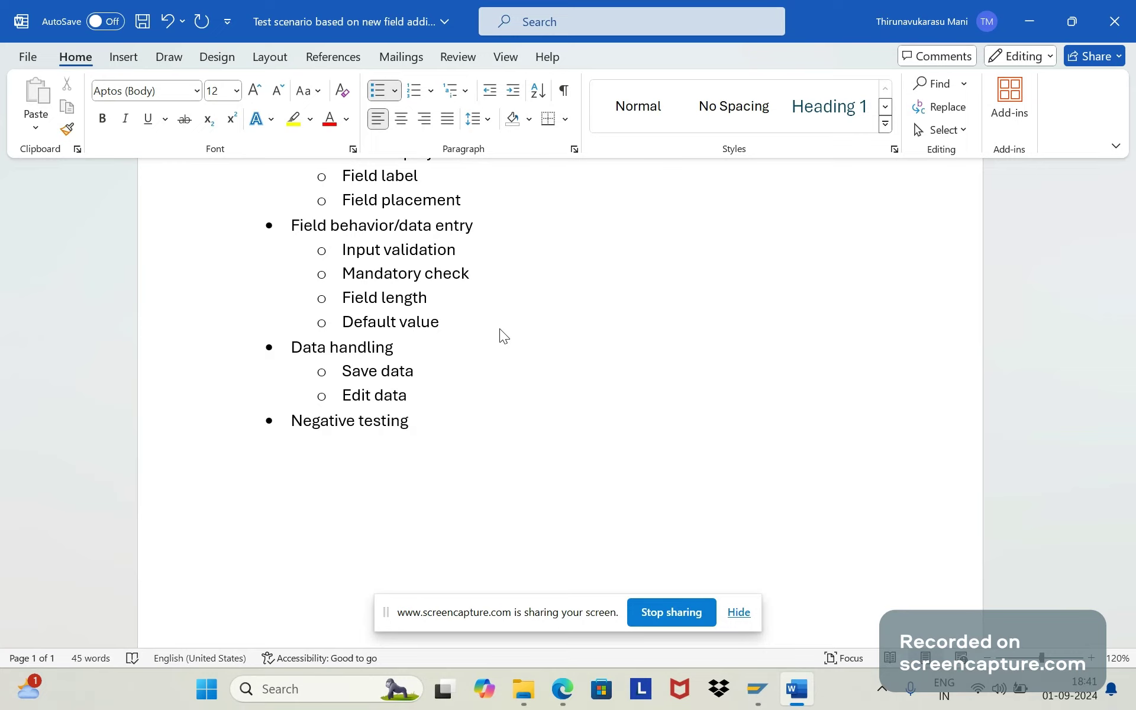
Add the sub-bullet "Invalid data entry" under "Negative testing"
{"action": "key", "text": "Return"}
{"action": "key", "text": "Tab"}
{"action": "type", "text": "Invalid data ent"}
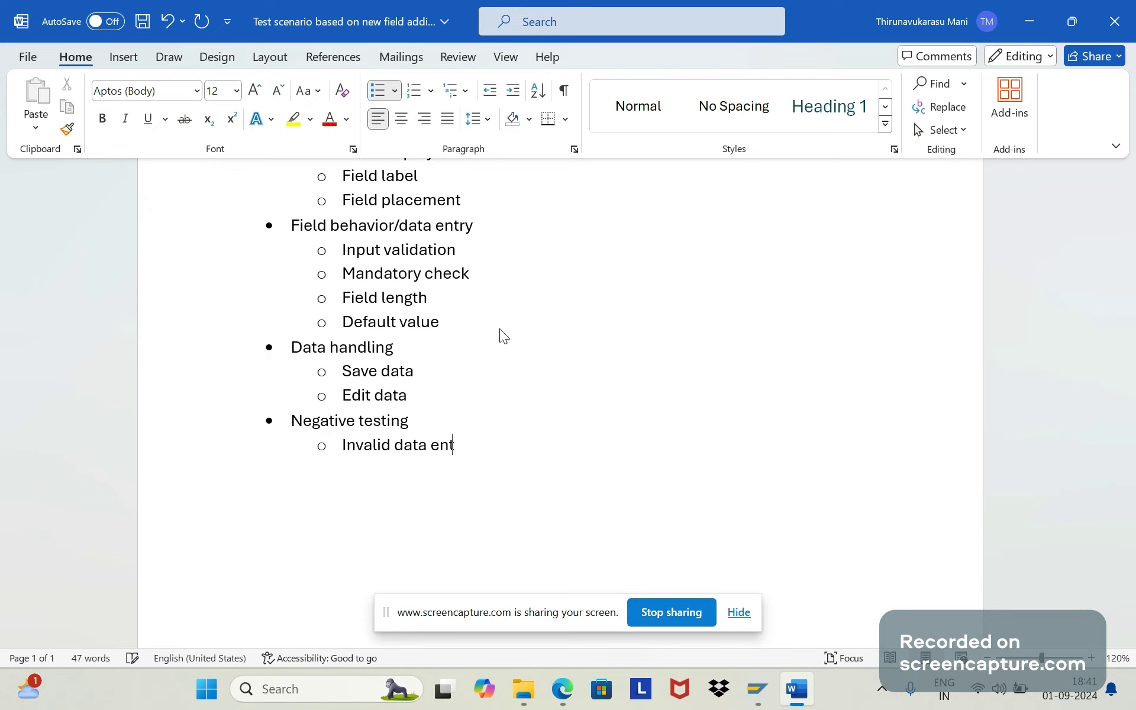
{"action": "type", "text": "ry"}
Add the sub-bullet "Field Empty check" below "Invalid data entry"
{"action": "key", "text": "Return"}
{"action": "type", "text": "Field"}
{"action": "type", "text": "Empty da"}
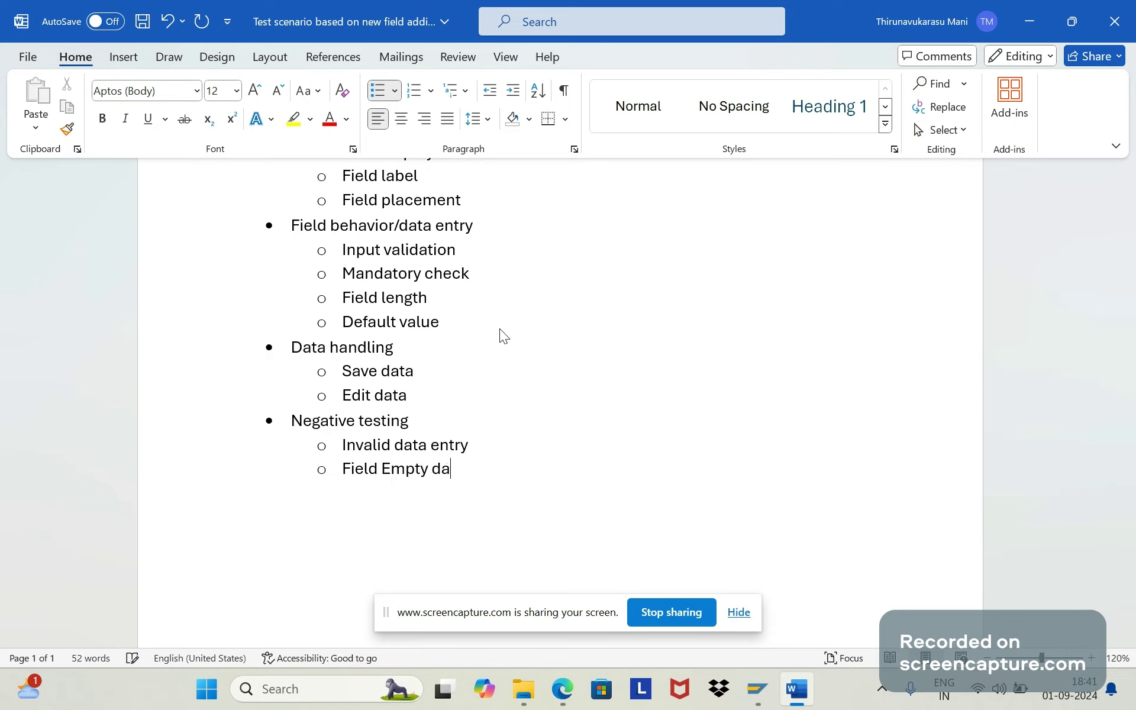
{"action": "key", "text": "BackSpace"}
{"action": "key", "text": "BackSpace"}
{"action": "type", "text": "cheeck"}
{"action": "key", "text": "BackSpace"}
{"action": "key", "text": "BackSpace"}
{"action": "key", "text": "BackSpace"}
{"action": "type", "text": "ck"}
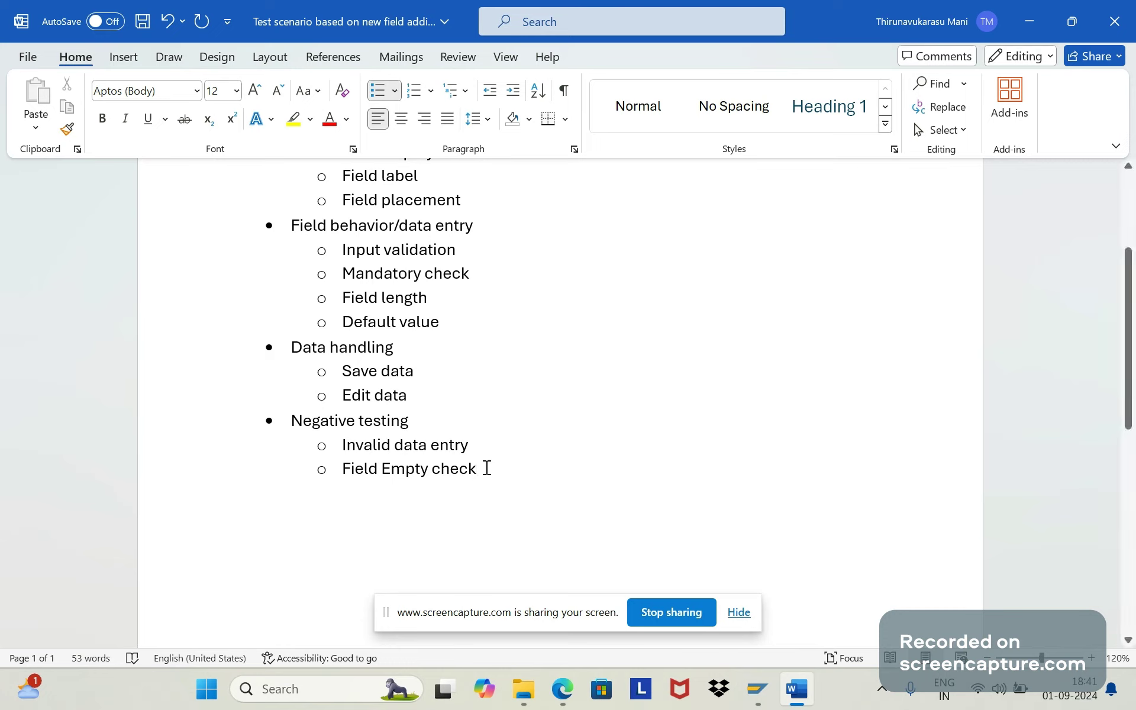
{"action": "left_click_drag", "start_coordinate": [486, 468], "coordinate": [415, 469]}
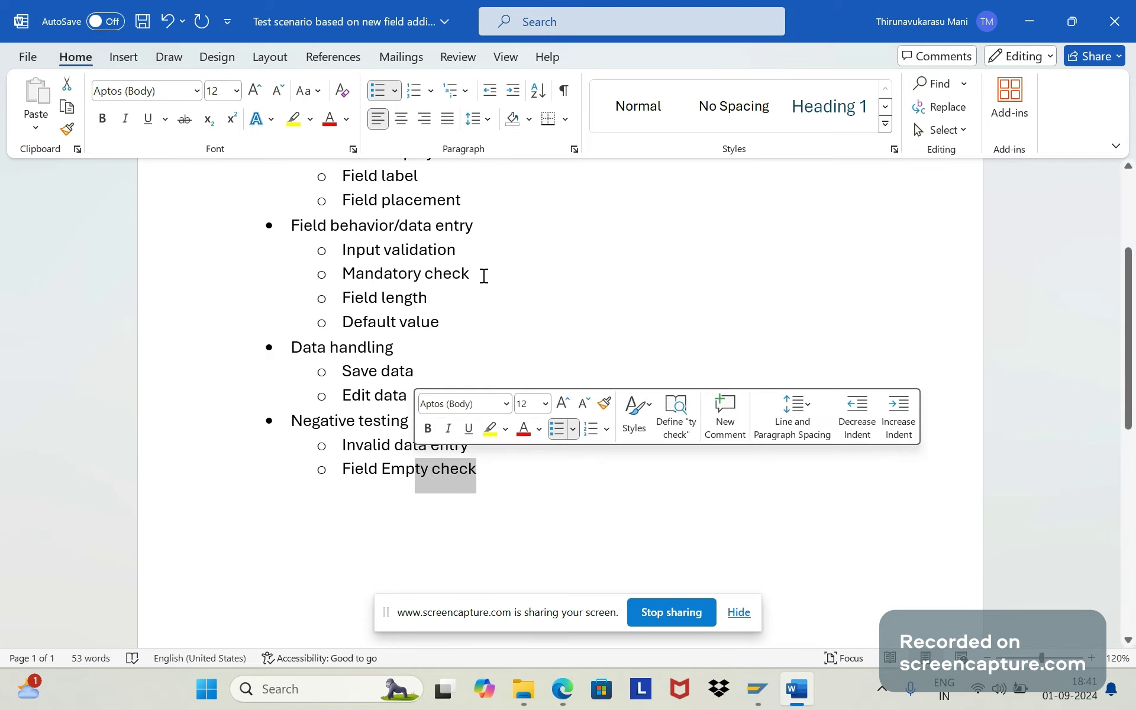
{"action": "left_click", "coordinate": [519, 473]}
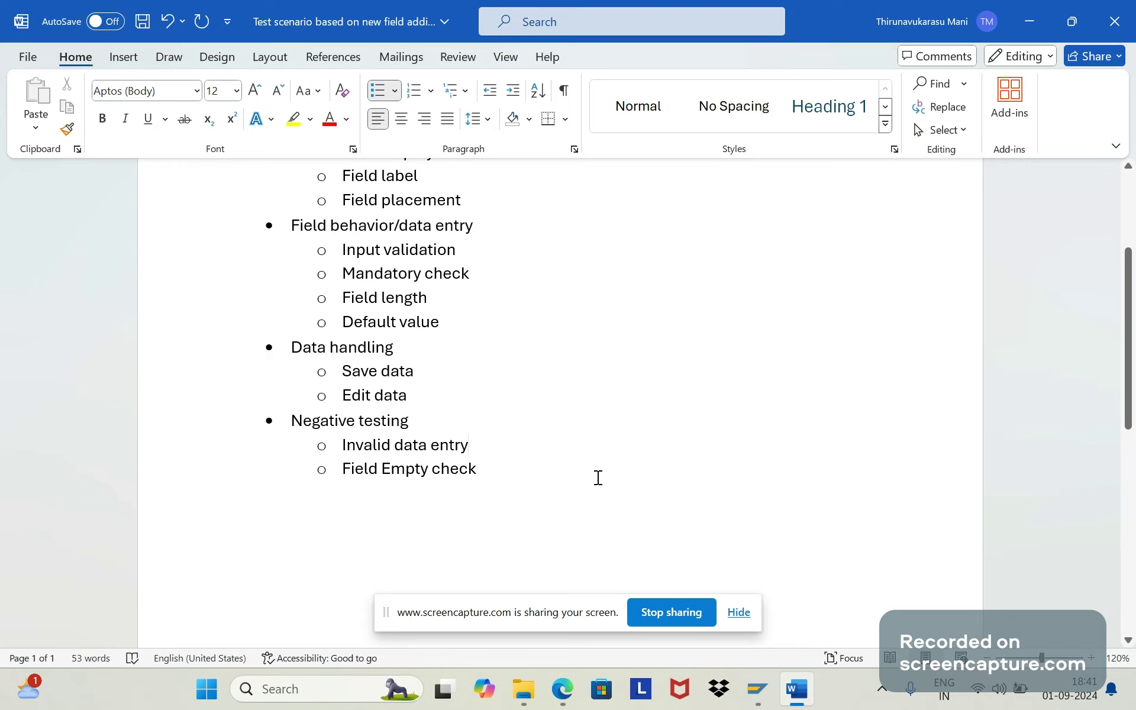
Add the sub-bullet "Length validation" below "Field Empty check", comparing it with the "Field length" entry
{"action": "left_click", "coordinate": [508, 463]}
{"action": "key", "text": "Return"}
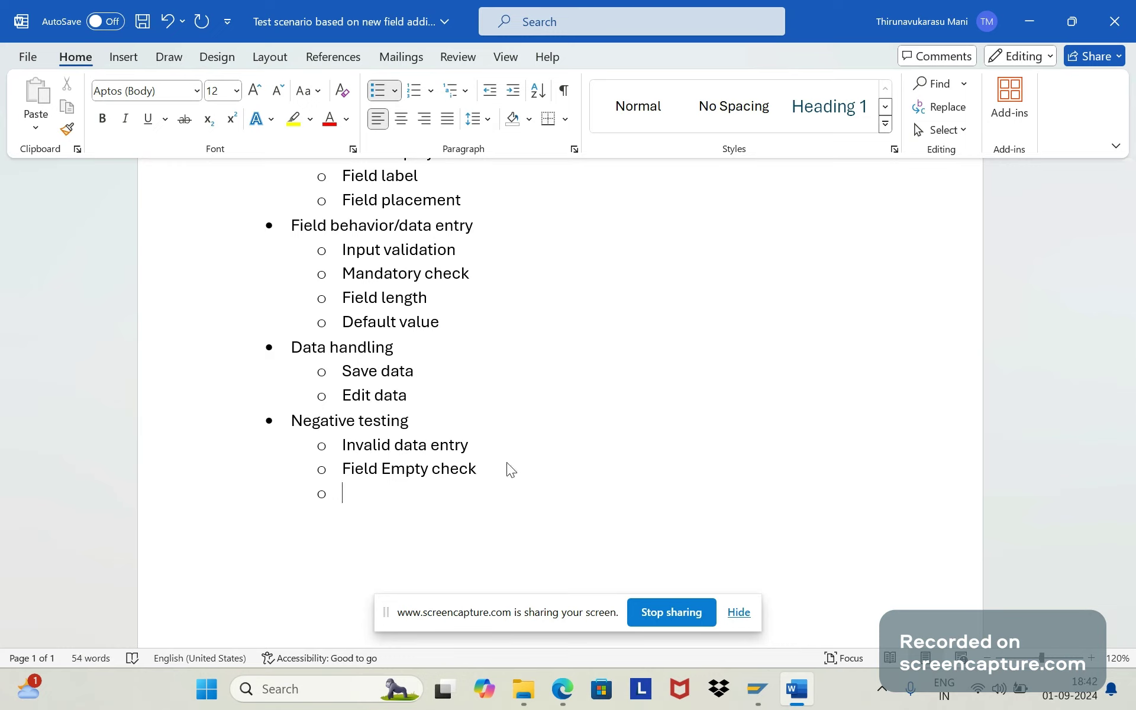
{"action": "type", "text": "Length validation"}
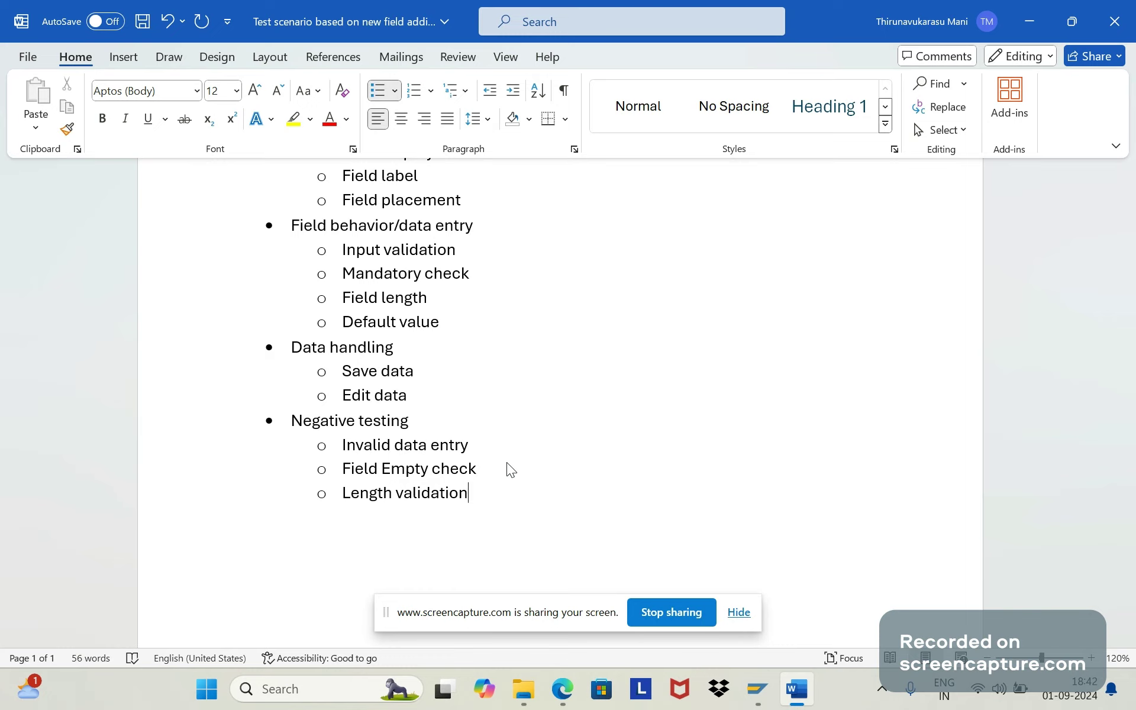
{"action": "left_click", "coordinate": [424, 307]}
{"action": "left_click_drag", "start_coordinate": [423, 309], "coordinate": [385, 299]}
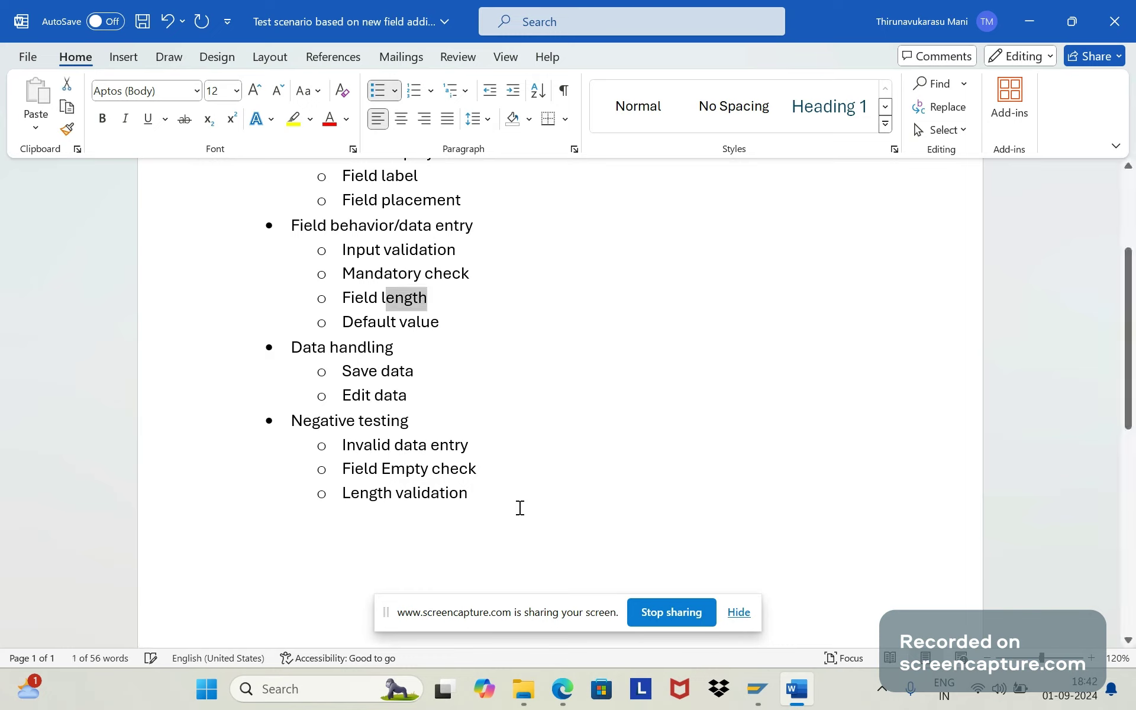
{"action": "left_click", "coordinate": [492, 489]}
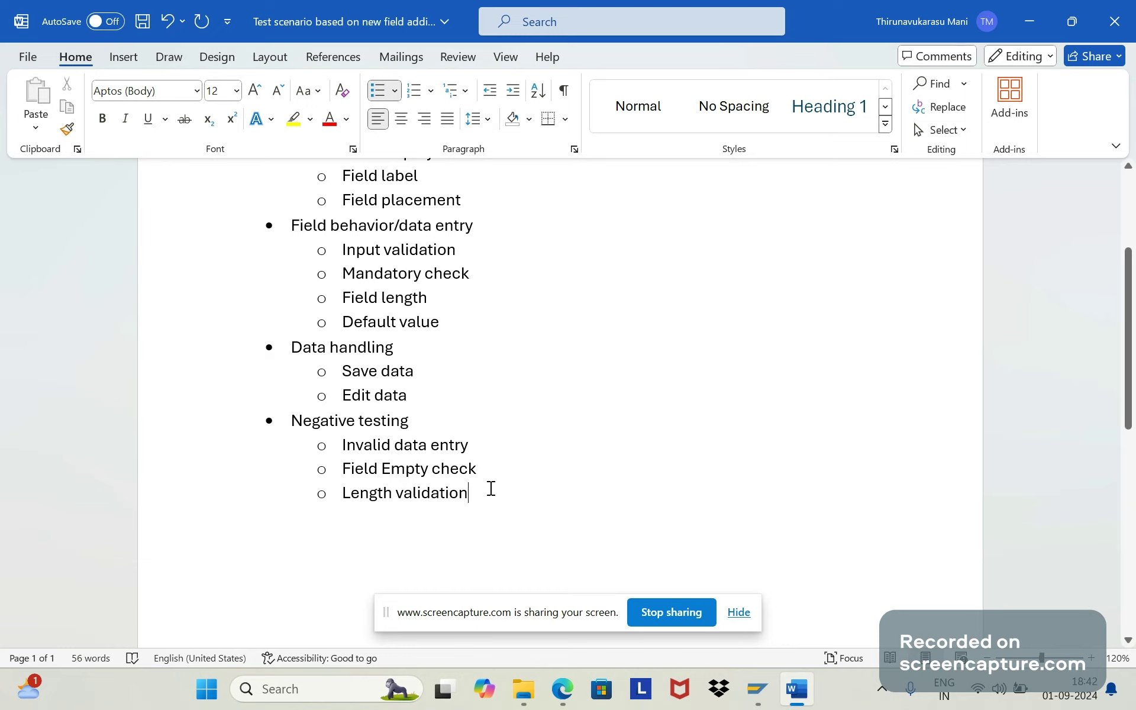
Add a first-level round bullet reading "Integration with standard processes" below "Length validation"
{"action": "key", "text": "Return"}
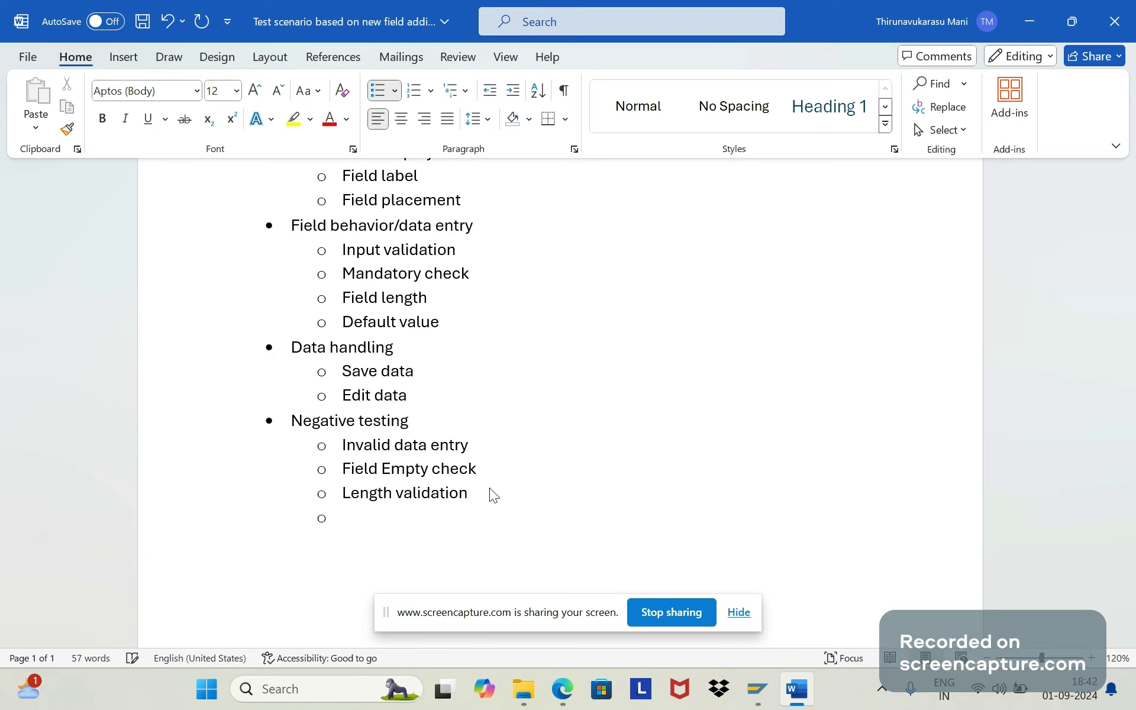
{"action": "key", "text": "BackSpace"}
{"action": "key", "text": "BackSpace"}
{"action": "type", "text": "S"}
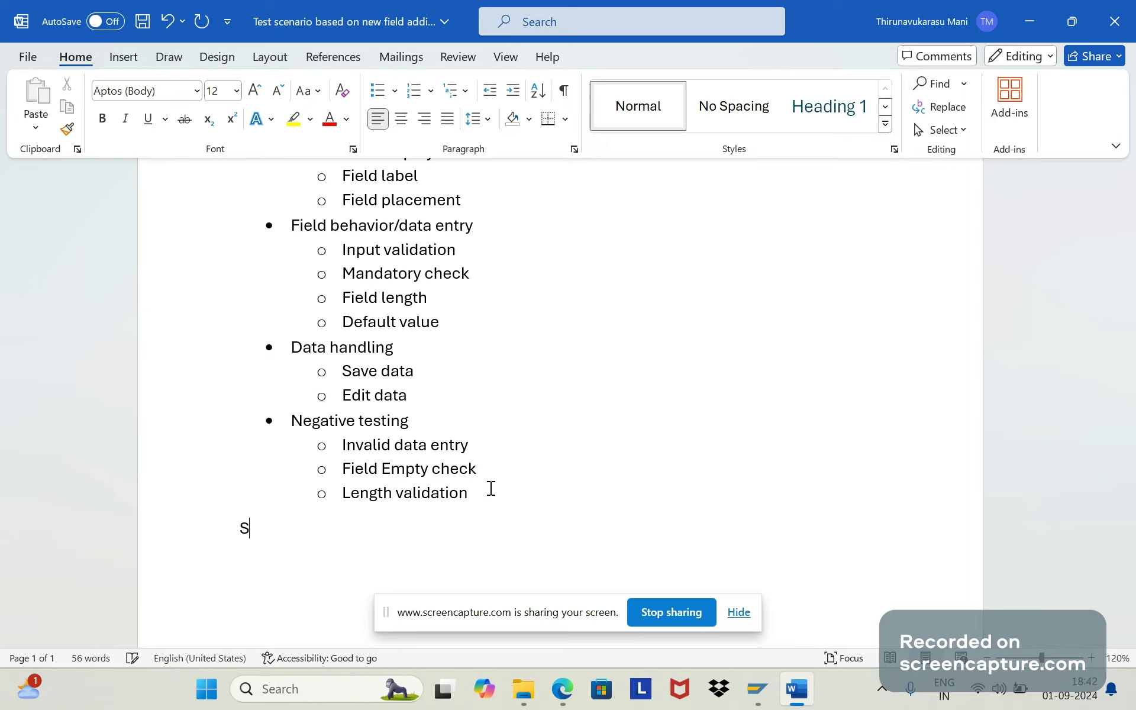
{"action": "key", "text": "BackSpace"}
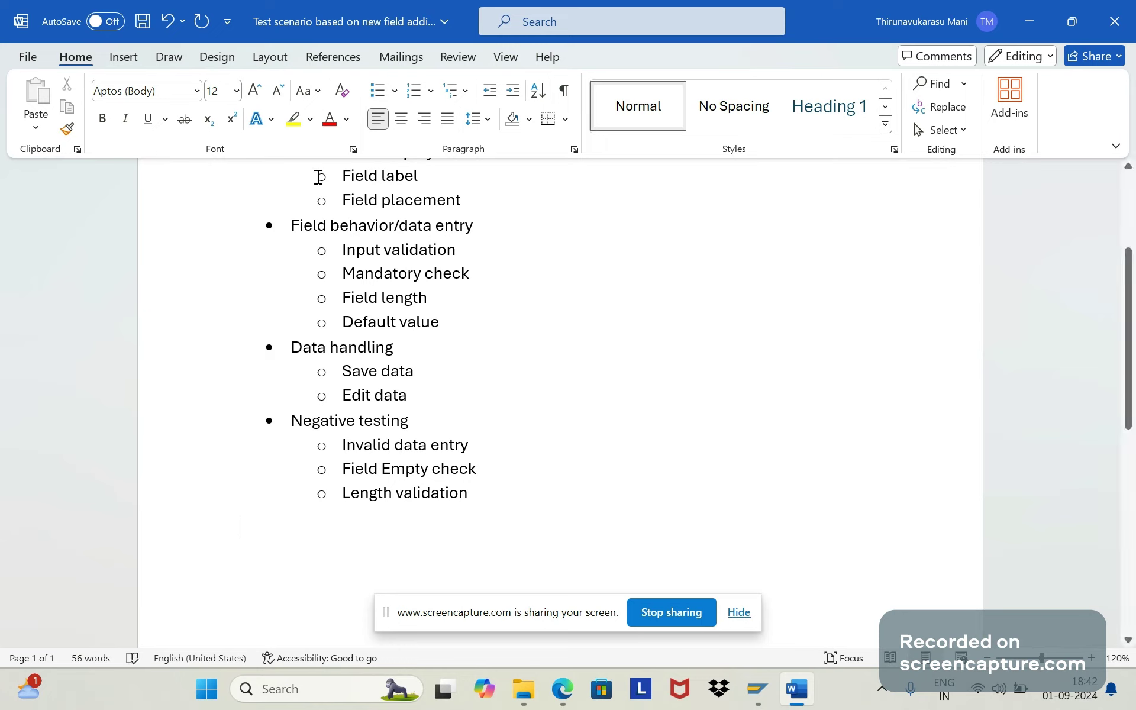
{"action": "left_click", "coordinate": [394, 90]}
{"action": "left_click", "coordinate": [395, 148]}
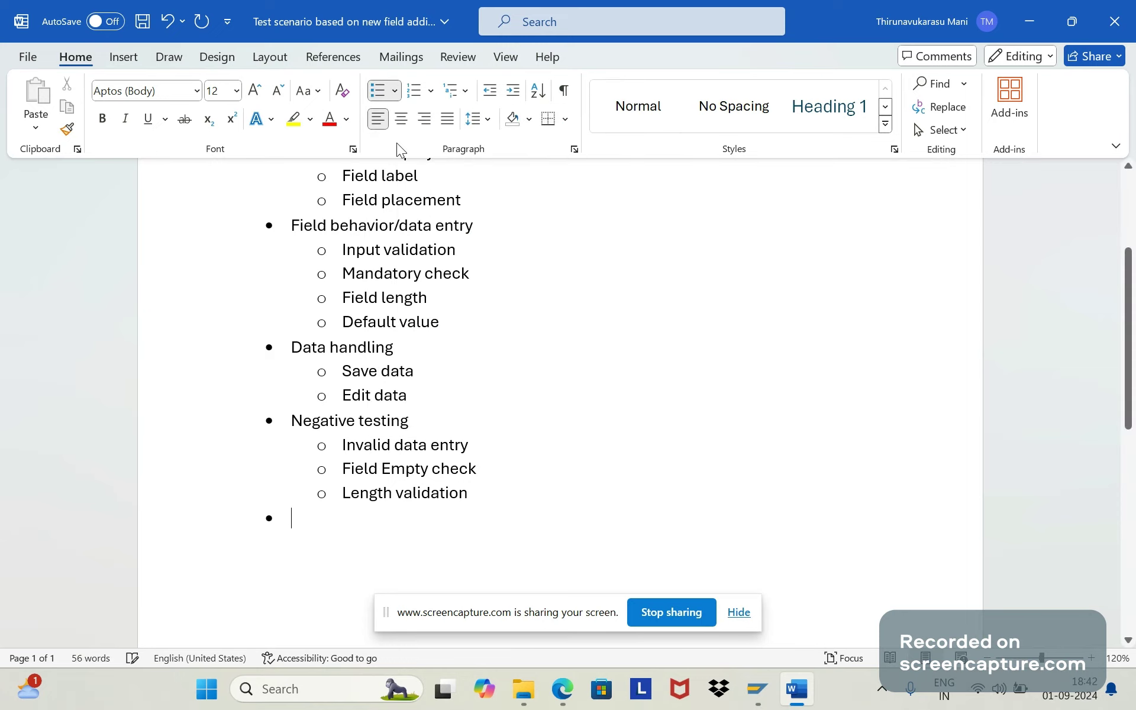
{"action": "type", "text": "Integration"}
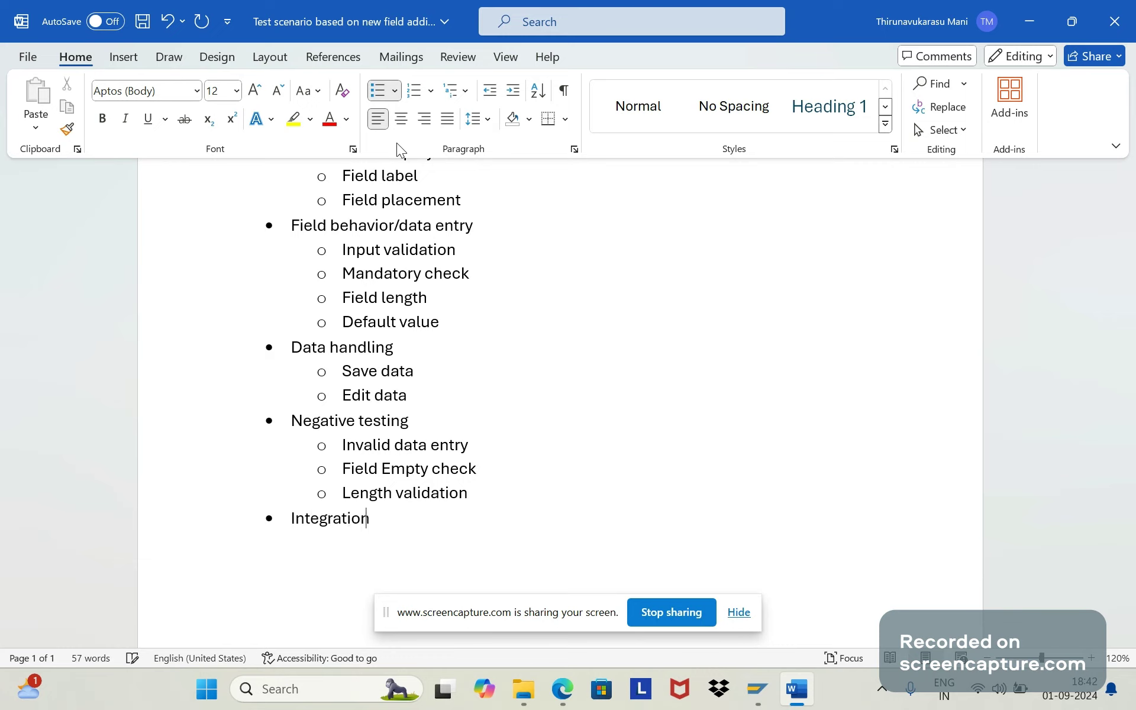
{"action": "type", "text": " with standard process"}
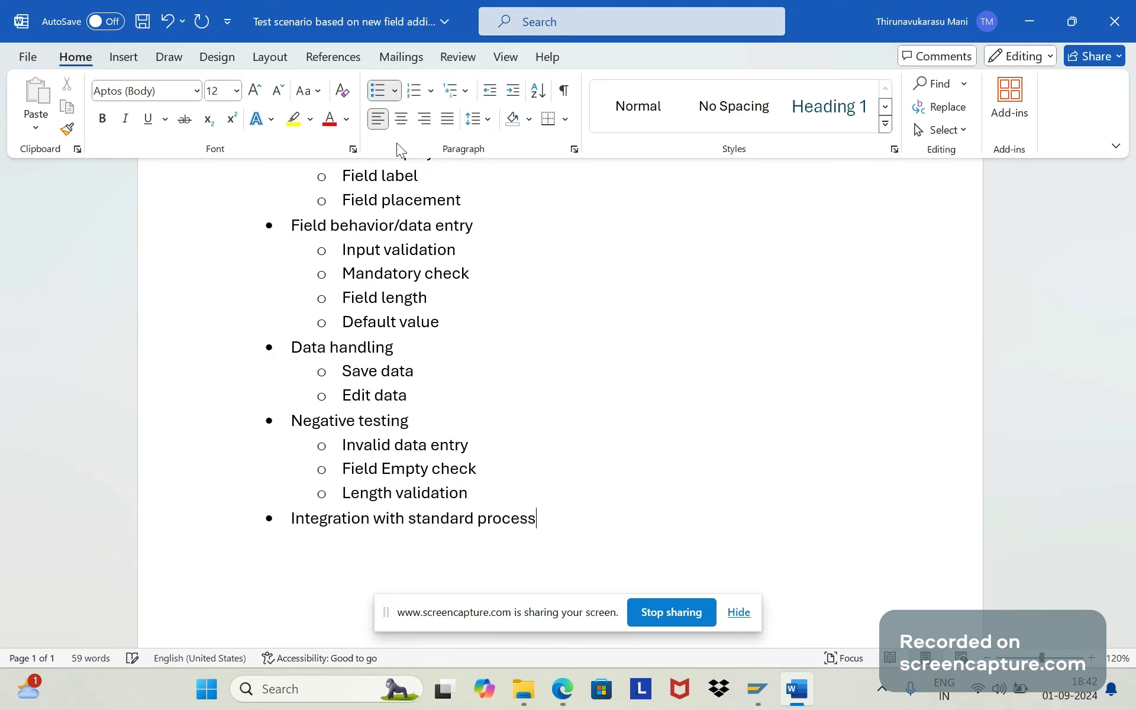
{"action": "type", "text": "es"}
Add the sub-bullets "Pricing", "Outputs" and "Copy controls" under "Integration with standard processes", followed by blank lines
{"action": "key", "text": "Return"}
{"action": "type", "text": "Pricing"}
{"action": "key", "text": "Return"}
{"action": "type", "text": "Outputs"}
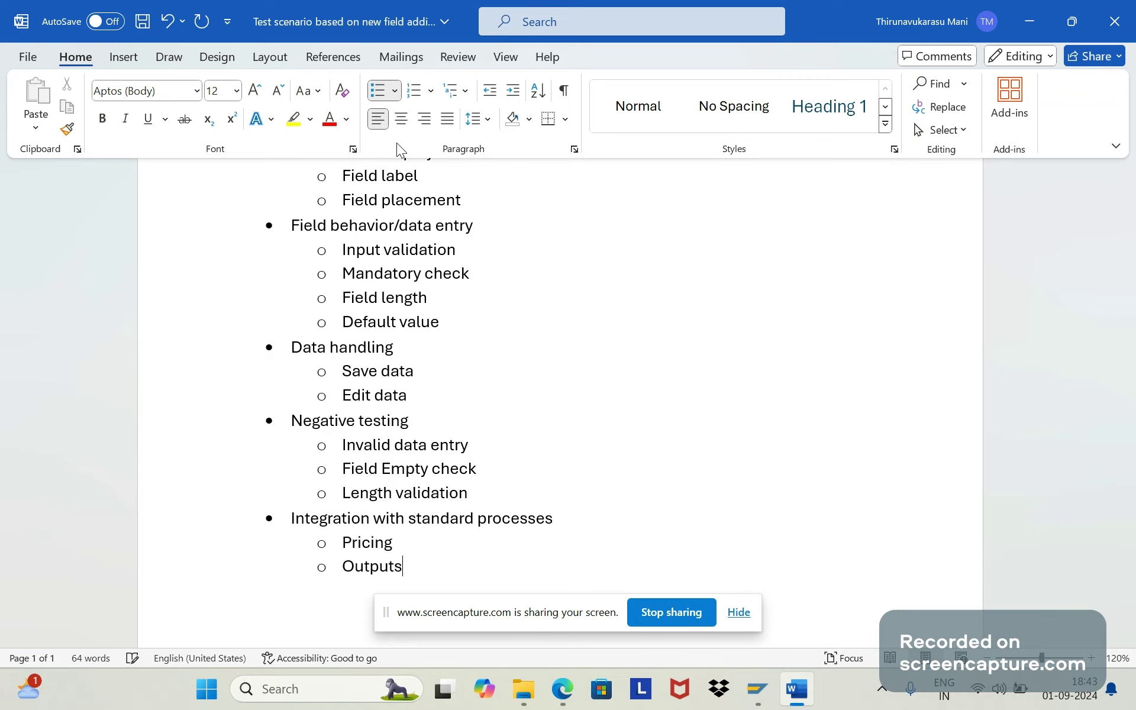
{"action": "key", "text": "Return"}
{"action": "type", "text": "Copy controls"}
{"action": "key", "text": "Return"}
{"action": "key", "text": "Return"}
{"action": "key", "text": "Return"}
{"action": "key", "text": "Return"}
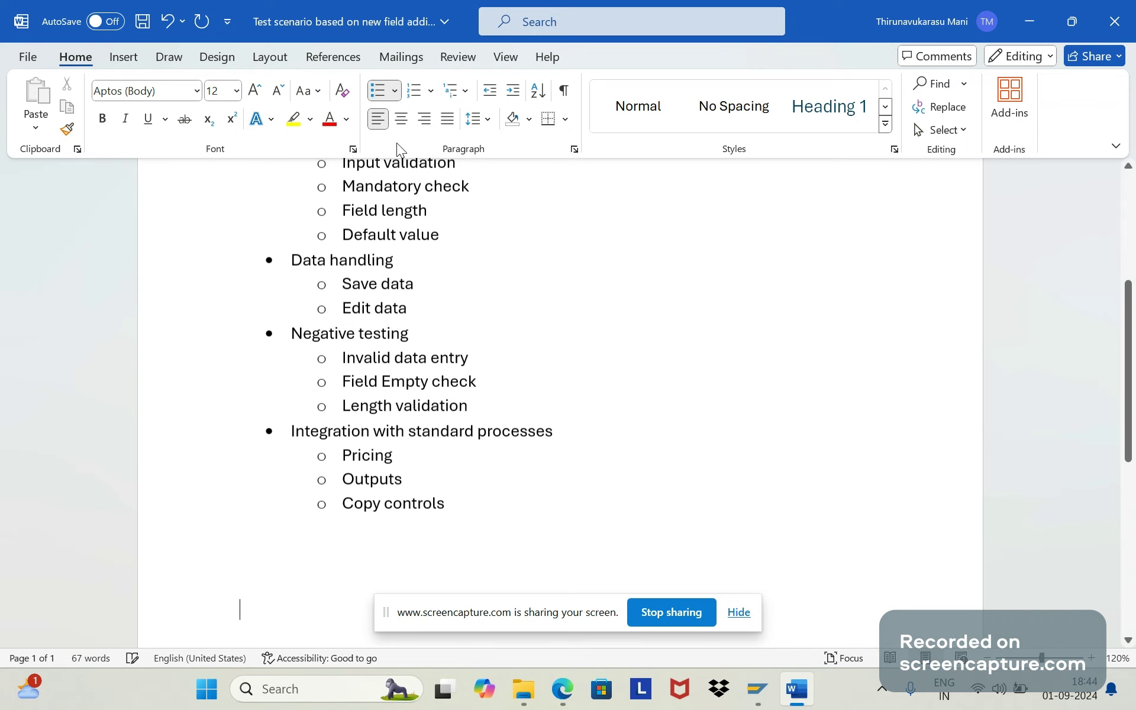
{"action": "key", "text": "Return"}
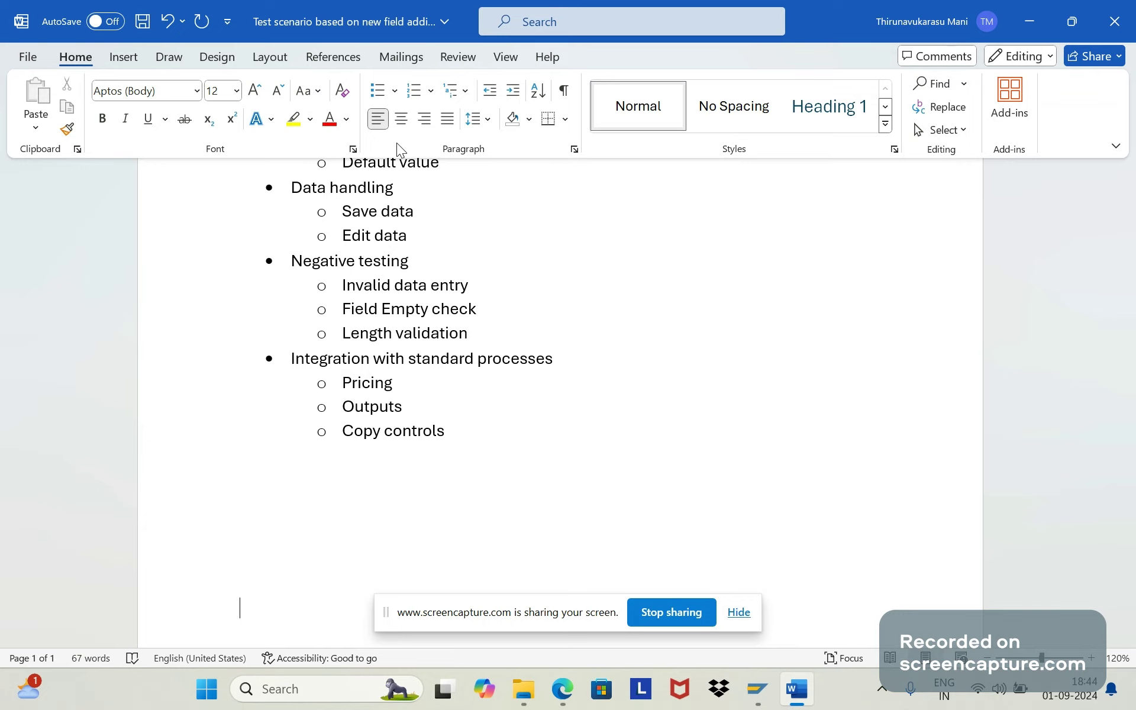
Insert an empty first-level round bullet directly below "Copy controls"
{"action": "left_click", "coordinate": [475, 429]}
{"action": "key", "text": "Return"}
{"action": "key", "text": "BackSpace"}
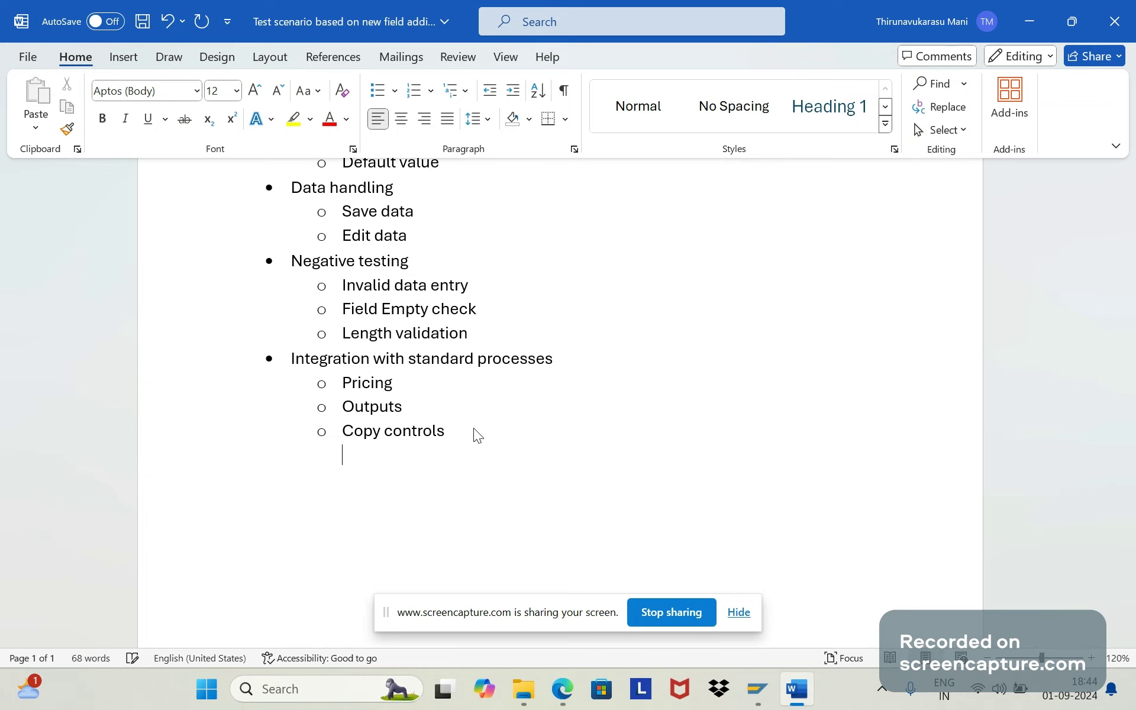
{"action": "key", "text": "ctrl+z"}
{"action": "key", "text": "ctrl+z"}
{"action": "key", "text": "Return"}
{"action": "key", "text": "shift+Tab"}
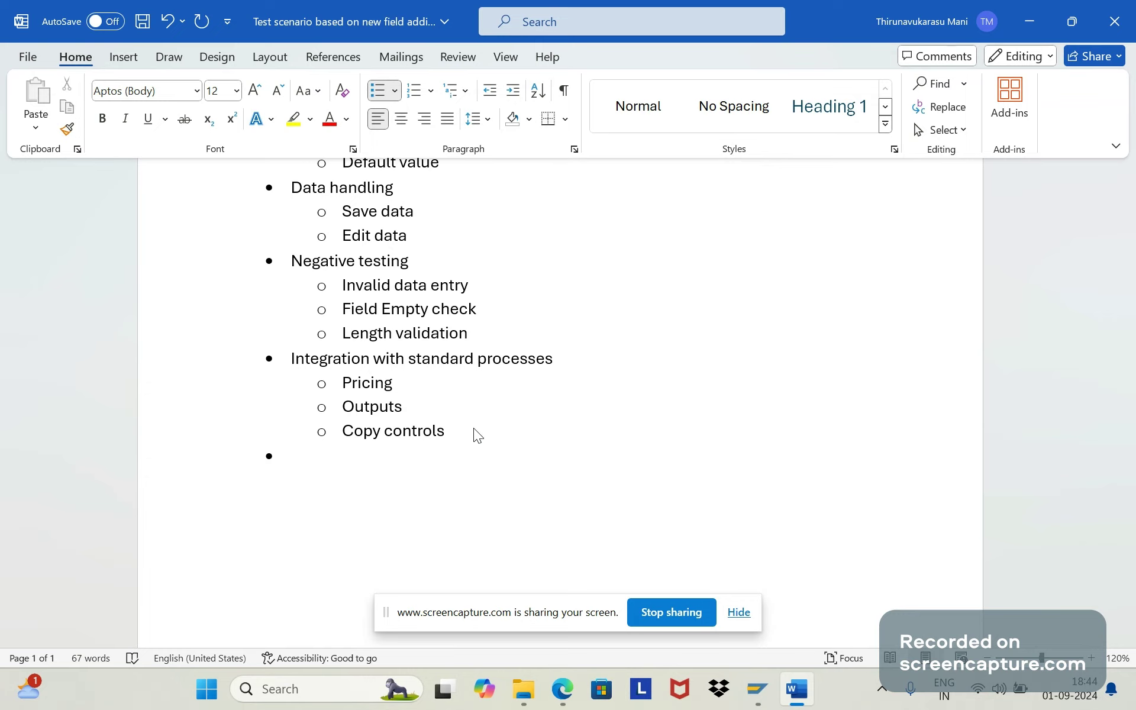
{"action": "type", "text": "Integratoin with"}
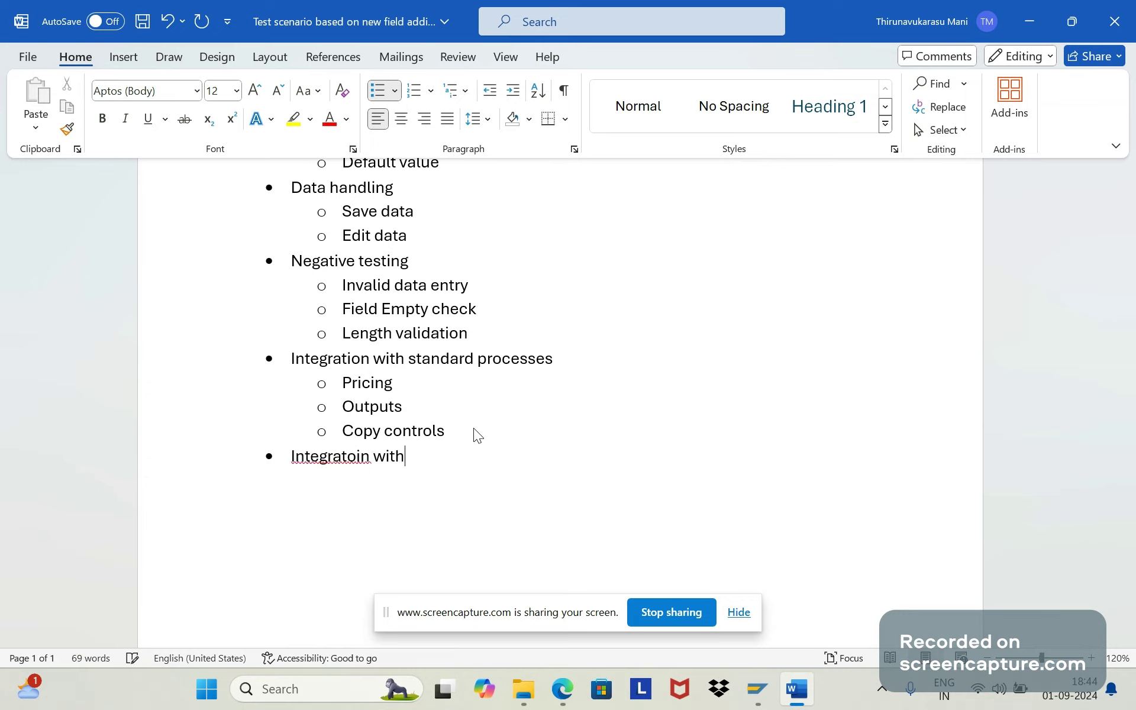
{"action": "key", "text": "BackSpace"}
{"action": "key", "text": "BackSpace"}
{"action": "key", "text": "BackSpace"}
{"action": "key", "text": "BackSpace"}
{"action": "key", "text": "BackSpace"}
{"action": "key", "text": "BackSpace"}
{"action": "key", "text": "BackSpace"}
{"action": "key", "text": "BackSpace"}
{"action": "key", "text": "BackSpace"}
{"action": "type", "text": "tion with standard re"}
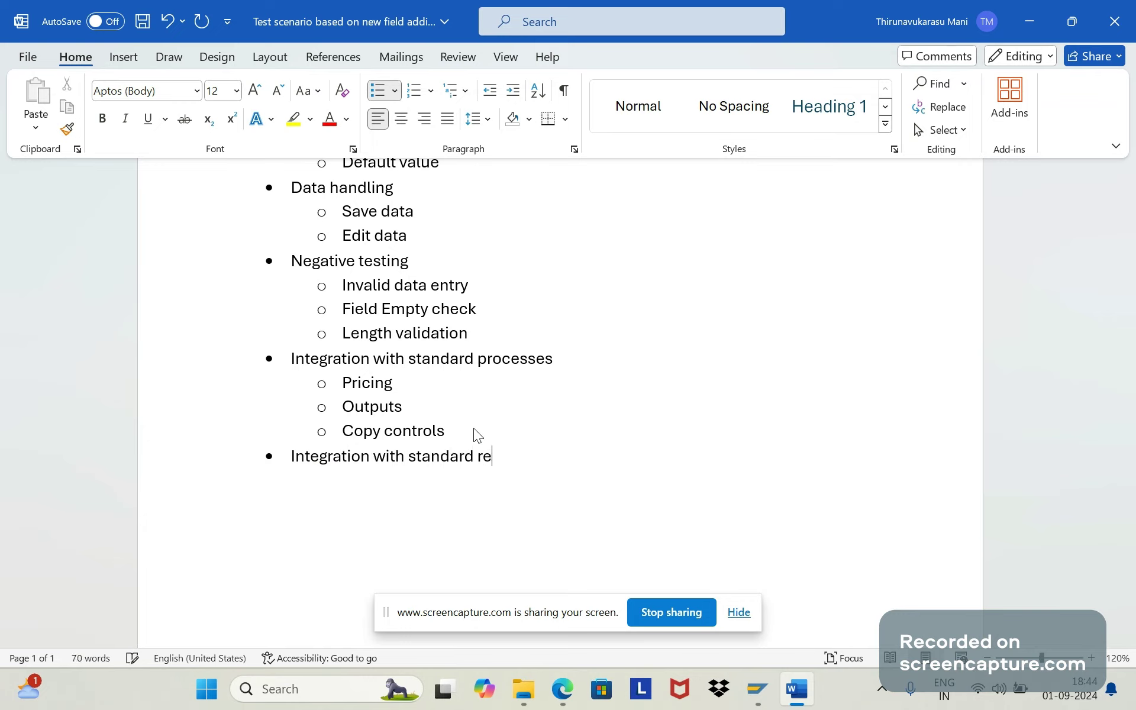
{"action": "key", "text": "BackSpace"}
{"action": "key", "text": "BackSpace"}
{"action": "type", "text": "process"}
{"action": "key", "text": "ctrl+BackSpace"}
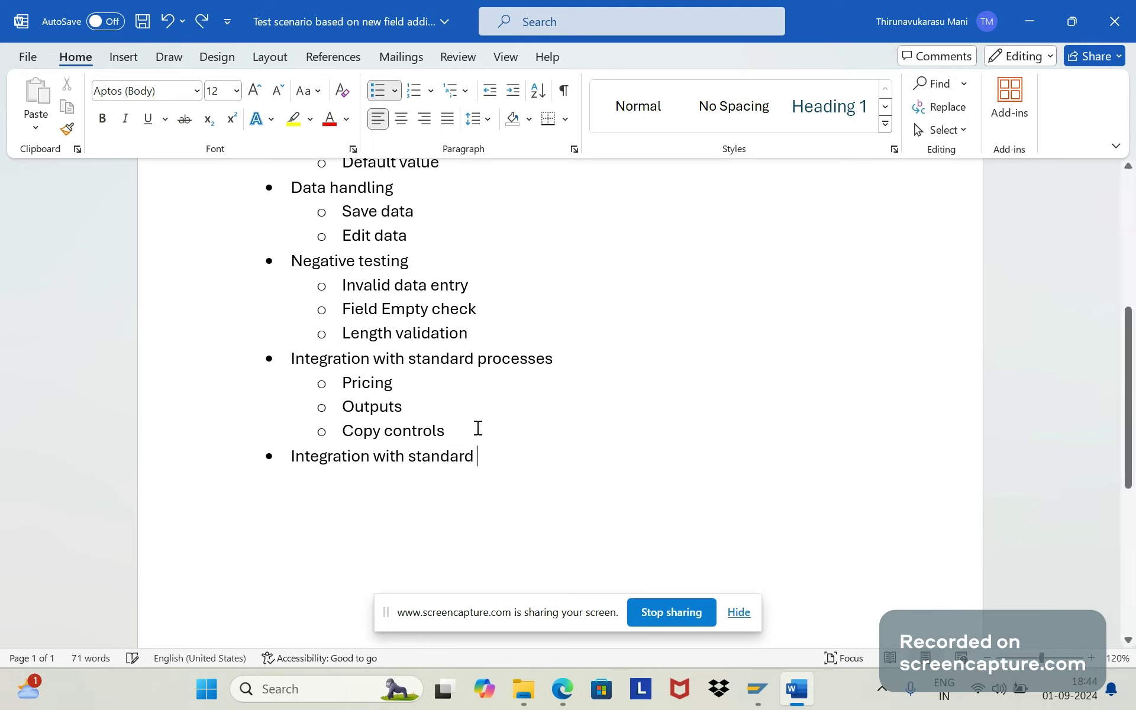
{"action": "key", "text": "BackSpace"}
{"action": "key", "text": "BackSpace"}
{"action": "key", "text": "BackSpace"}
{"action": "key", "text": "BackSpace"}
{"action": "key", "text": "BackSpace"}
{"action": "key", "text": "BackSpace"}
{"action": "key", "text": "BackSpace"}
{"action": "key", "text": "BackSpace"}
{"action": "key", "text": "BackSpace"}
{"action": "key", "text": "BackSpace"}
{"action": "key", "text": "BackSpace"}
{"action": "key", "text": "BackSpace"}
{"action": "key", "text": "BackSpace"}
{"action": "key", "text": "BackSpace"}
{"action": "key", "text": "BackSpace"}
{"action": "key", "text": "BackSpace"}
{"action": "key", "text": "BackSpace"}
{"action": "key", "text": "BackSpace"}
{"action": "type", "text": "o"}
Add the sub-bullet "Reports" below "Copy controls"
{"action": "left_click", "coordinate": [464, 431]}
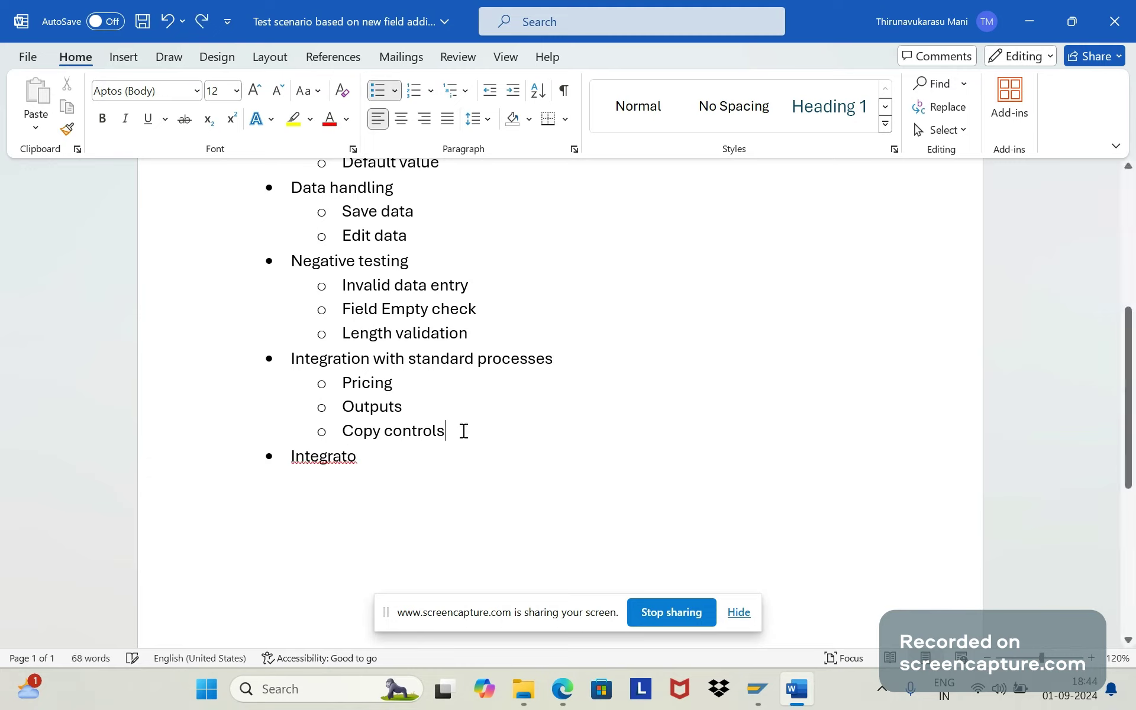
{"action": "key", "text": "Return"}
{"action": "type", "text": "Reports"}
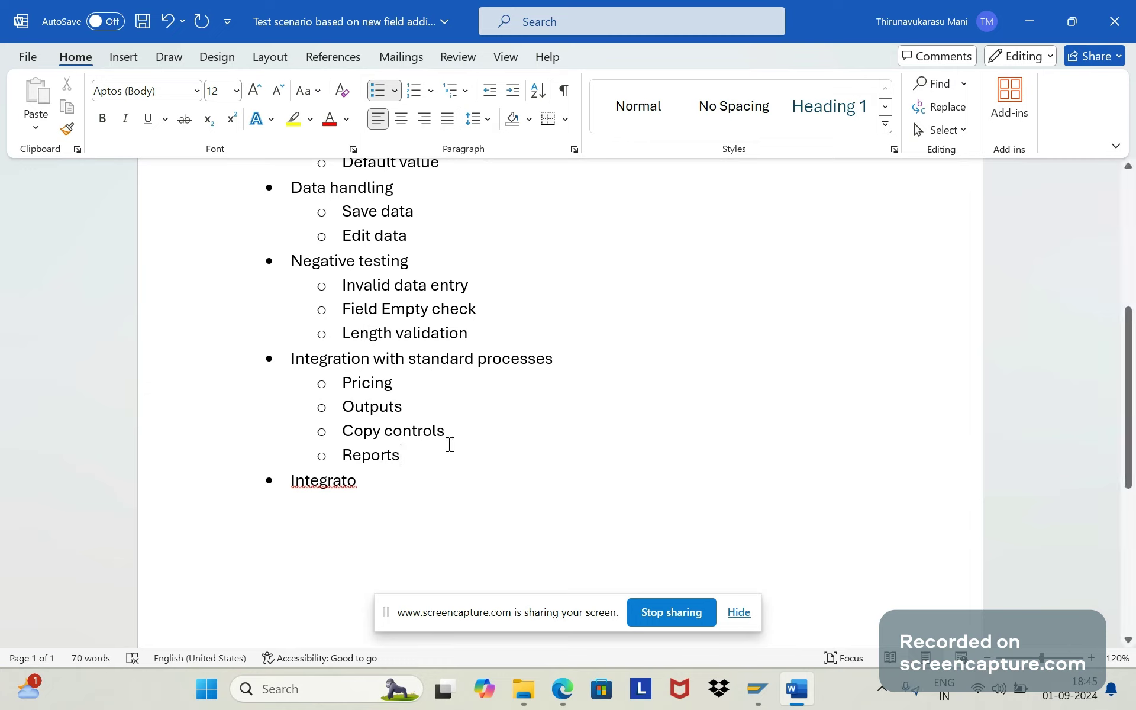
Replace the leftover text of the last first-level bullet with "User exits, FM, Enhancement"
{"action": "key", "text": "BackSpace"}
{"action": "key", "text": "BackSpace"}
{"action": "key", "text": "BackSpace"}
{"action": "key", "text": "BackSpace"}
{"action": "key", "text": "BackSpace"}
{"action": "key", "text": "BackSpace"}
{"action": "key", "text": "BackSpace"}
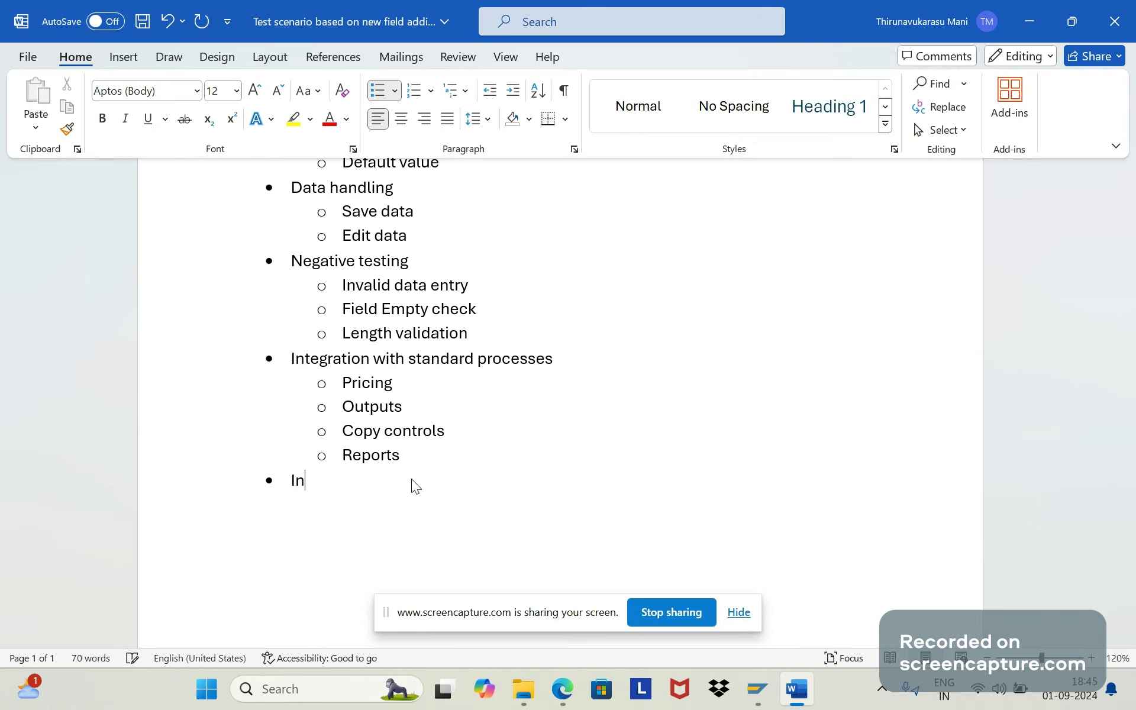
{"action": "key", "text": "BackSpace"}
{"action": "key", "text": "BackSpace"}
{"action": "type", "text": "User exits, FM"}
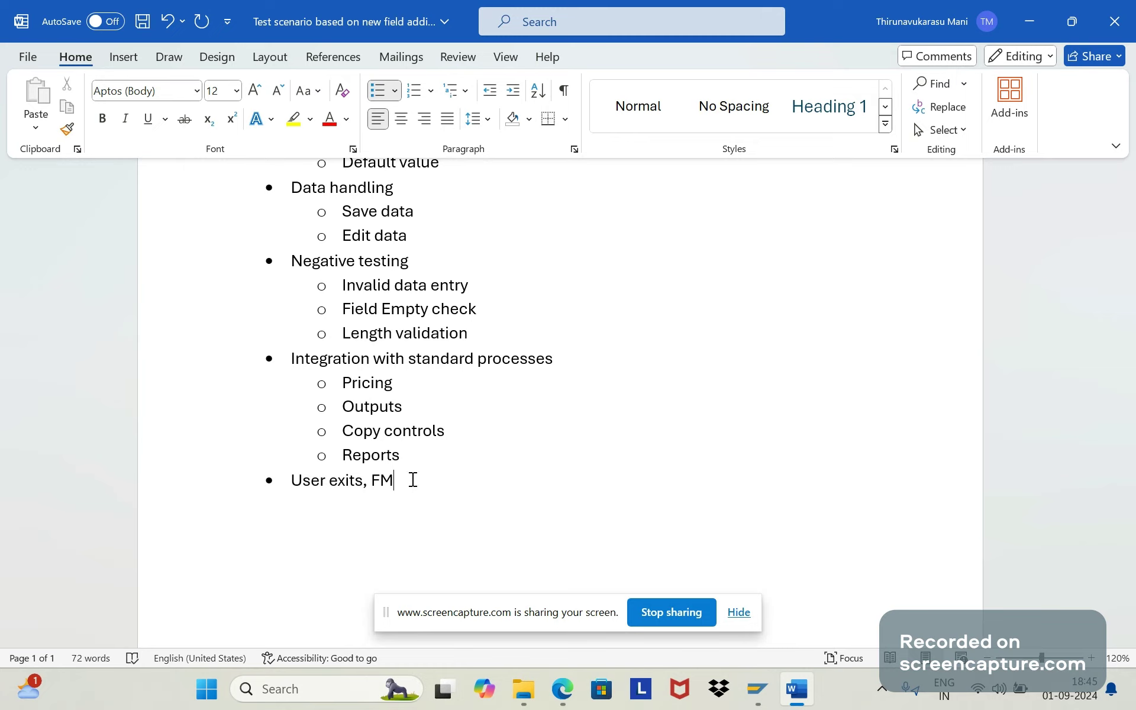
{"action": "type", "text": ", Enhancement"}
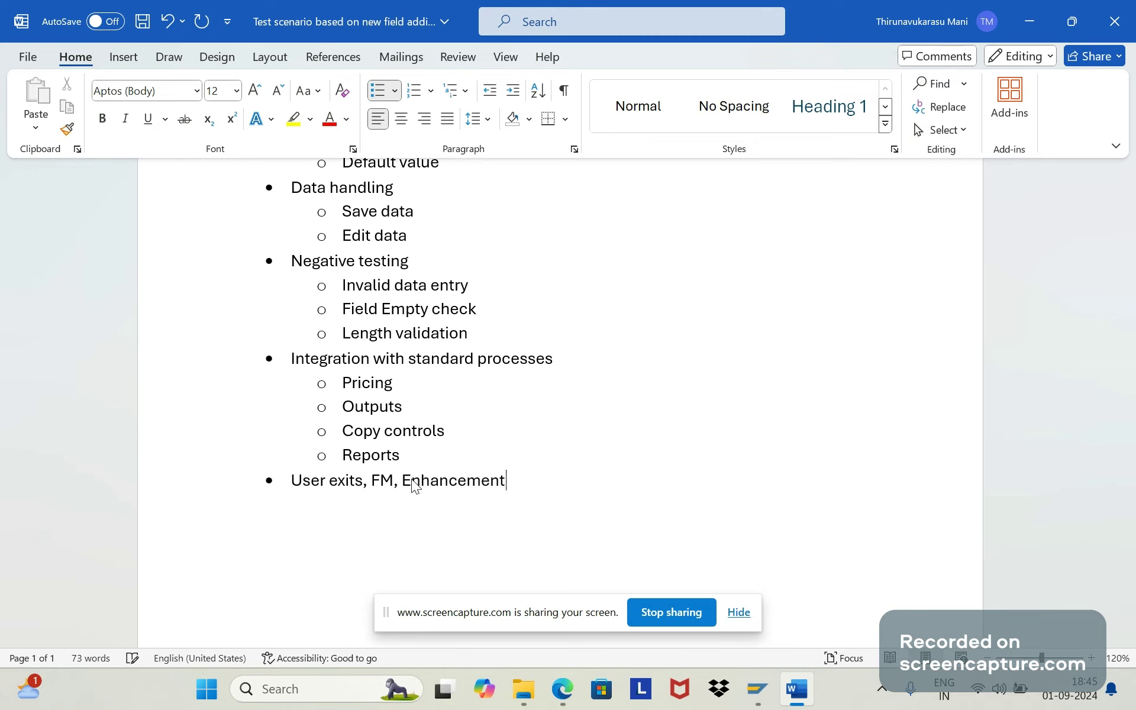
Extend the last first-level bullet so it reads "User exits, FM, Enhancements, Customer Exit and BADI's"
{"action": "type", "text": "ts"}
{"action": "key", "text": "BackSpace"}
{"action": "key", "text": "BackSpace"}
{"action": "type", "text": "s, c"}
{"action": "key", "text": "BackSpace"}
{"action": "type", "text": "Custmer"}
{"action": "key", "text": "BackSpace"}
{"action": "key", "text": "BackSpace"}
{"action": "key", "text": "BackSpace"}
{"action": "type", "text": "er"}
{"action": "key", "text": "BackSpace"}
{"action": "key", "text": "BackSpace"}
{"action": "key", "text": "BackSpace"}
{"action": "key", "text": "BackSpace"}
{"action": "type", "text": "tomer Exit"}
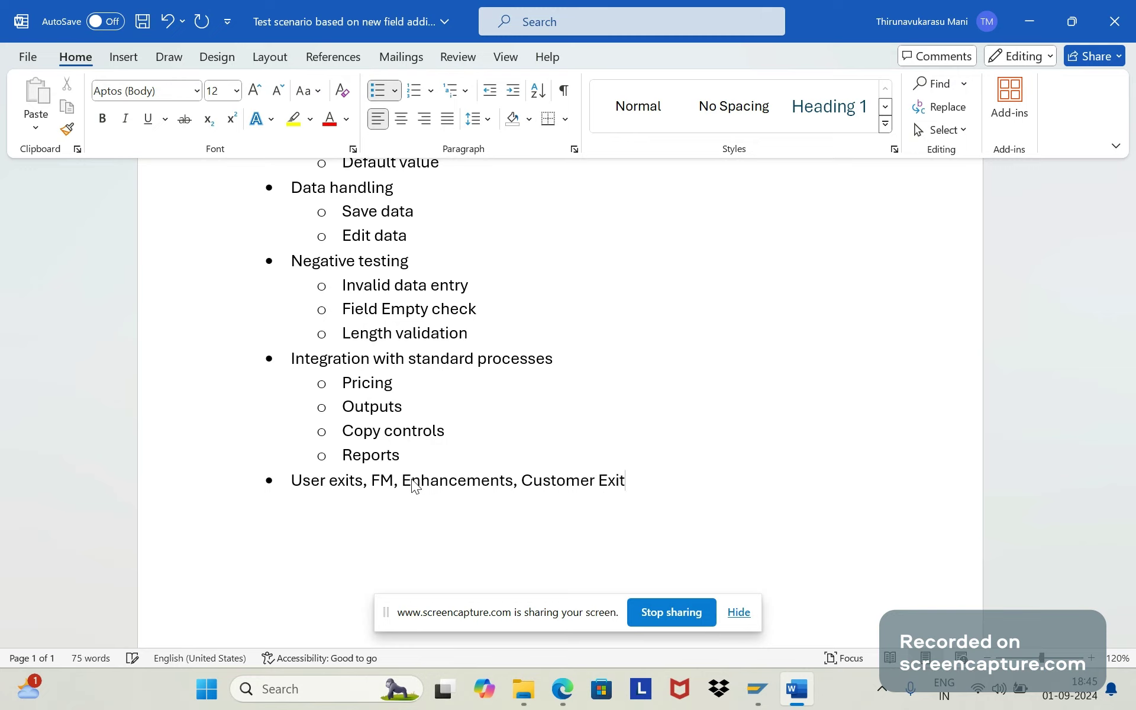
{"action": "type", "text": " and B"}
{"action": "type", "text": "AD"}
{"action": "type", "text": "I"}
{"action": "type", "text": "'s"}
Add the sub-bullets "Custom logic" and "Consistency check" under the user exits bullet, correcting the spelling of "Consistency"
{"action": "key", "text": "Return"}
{"action": "key", "text": "Tab"}
{"action": "type", "text": "Cus"}
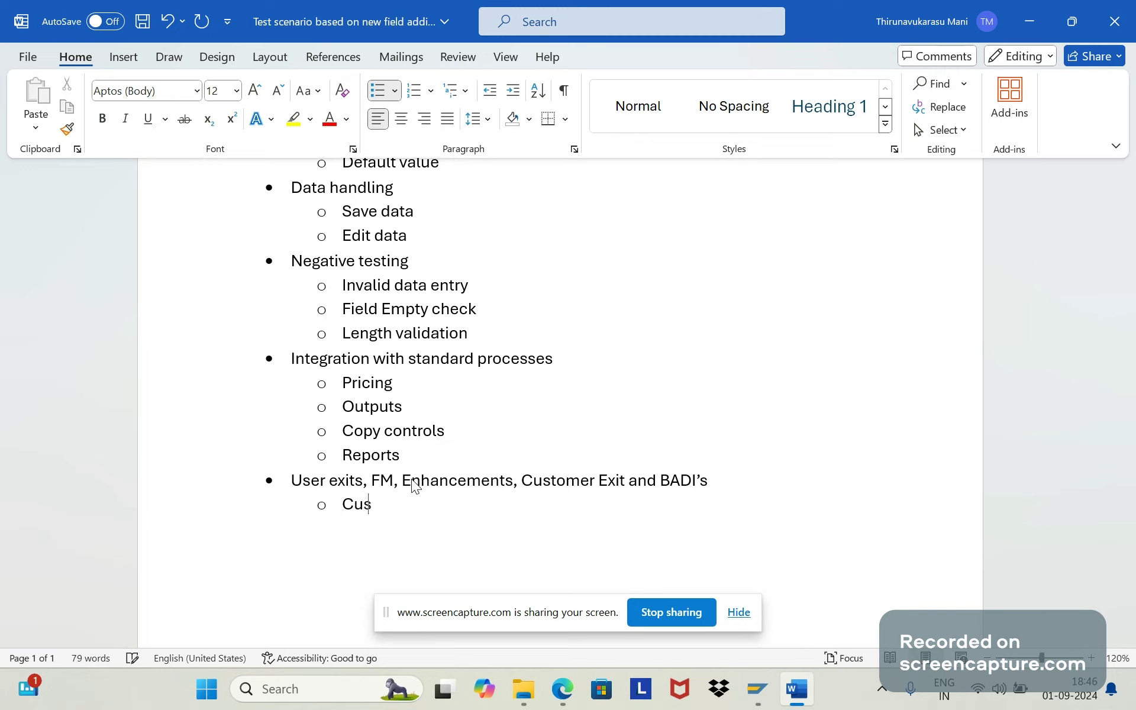
{"action": "type", "text": "tom logi"}
{"action": "type", "text": "c"}
{"action": "key", "text": "Return"}
{"action": "type", "text": "C"}
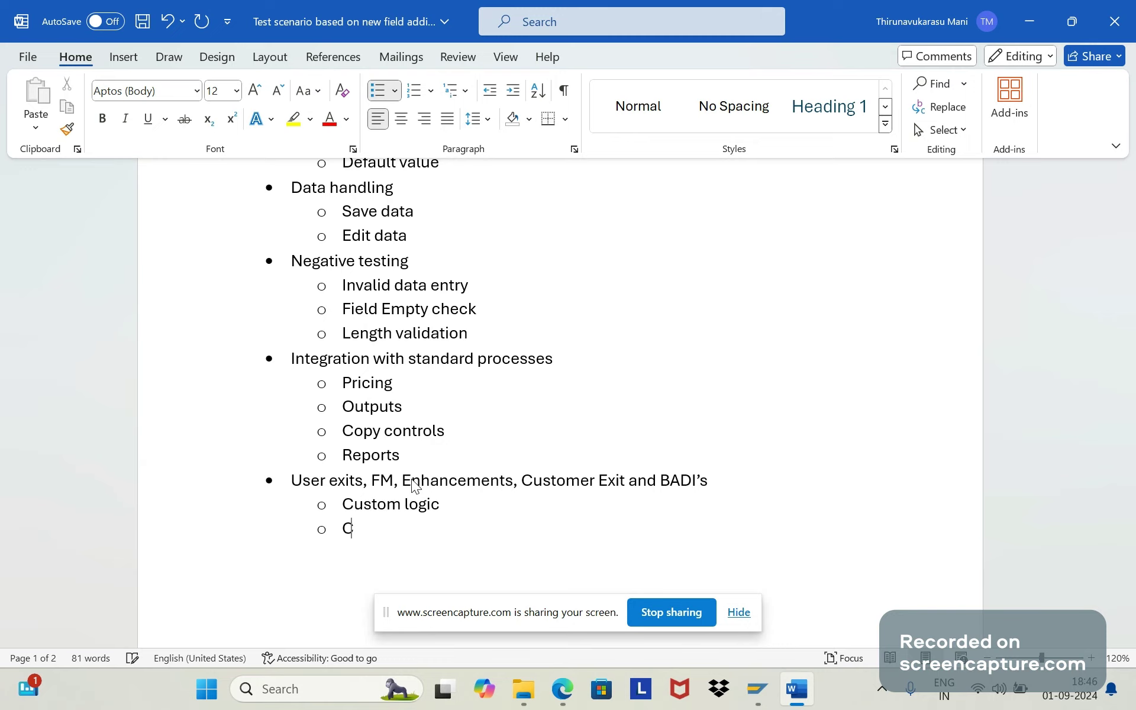
{"action": "type", "text": "onsistancy check"}
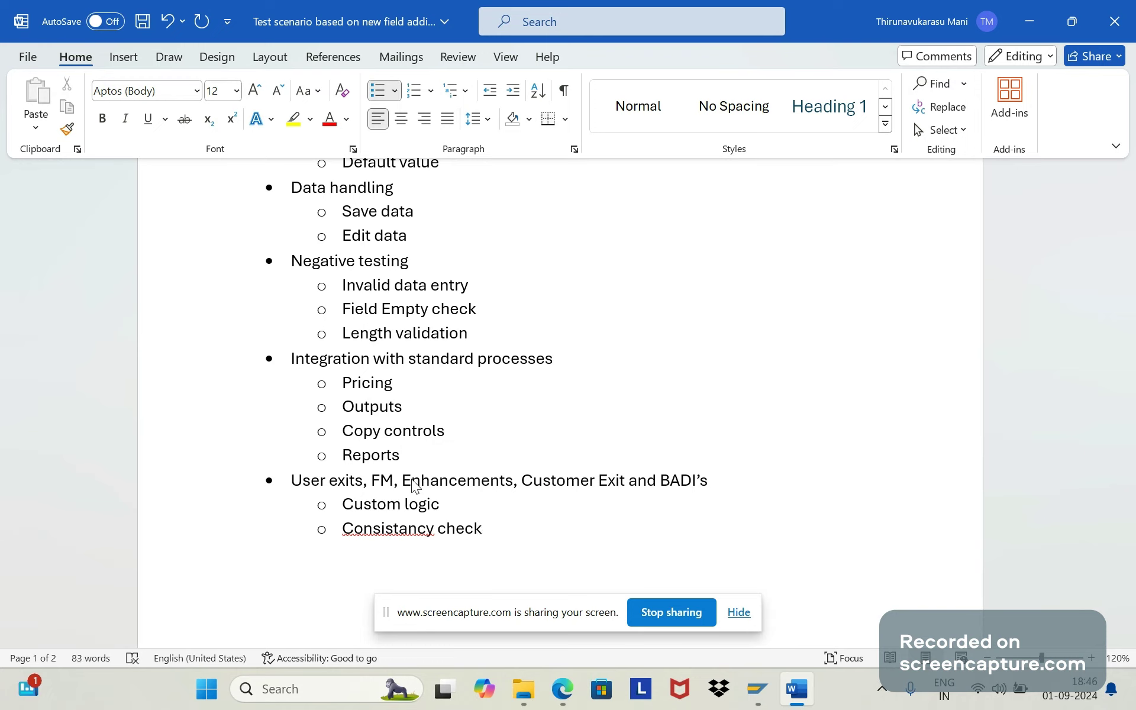
{"action": "right_click", "coordinate": [366, 531]}
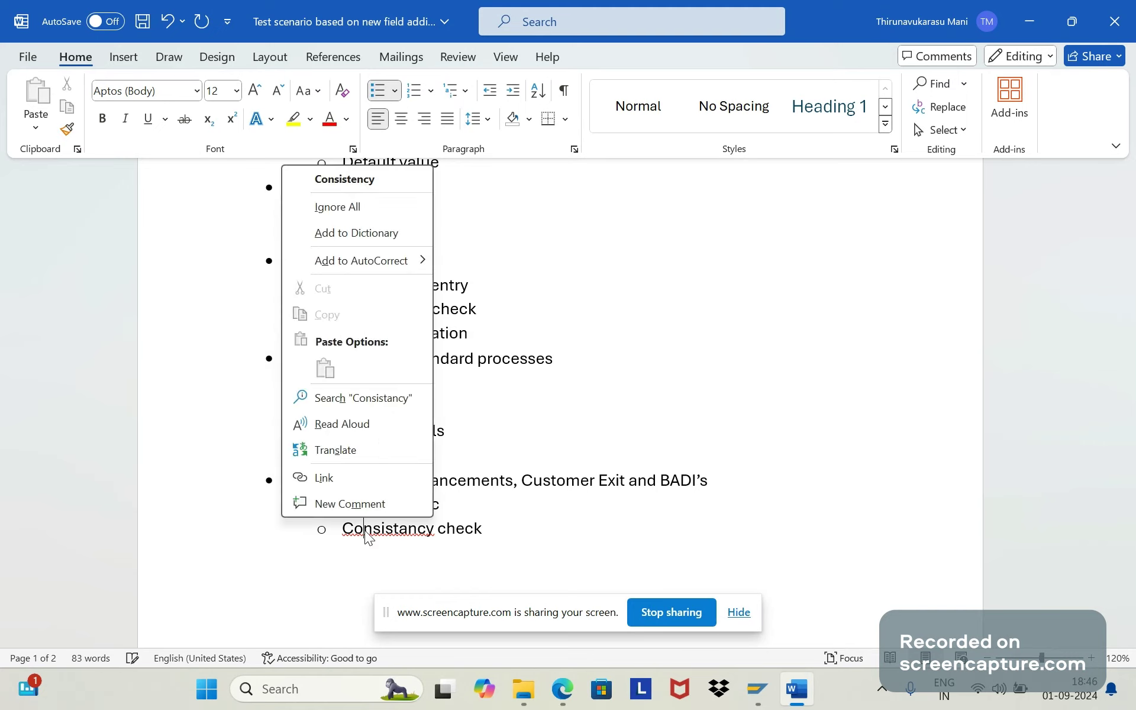
{"action": "left_click", "coordinate": [371, 181]}
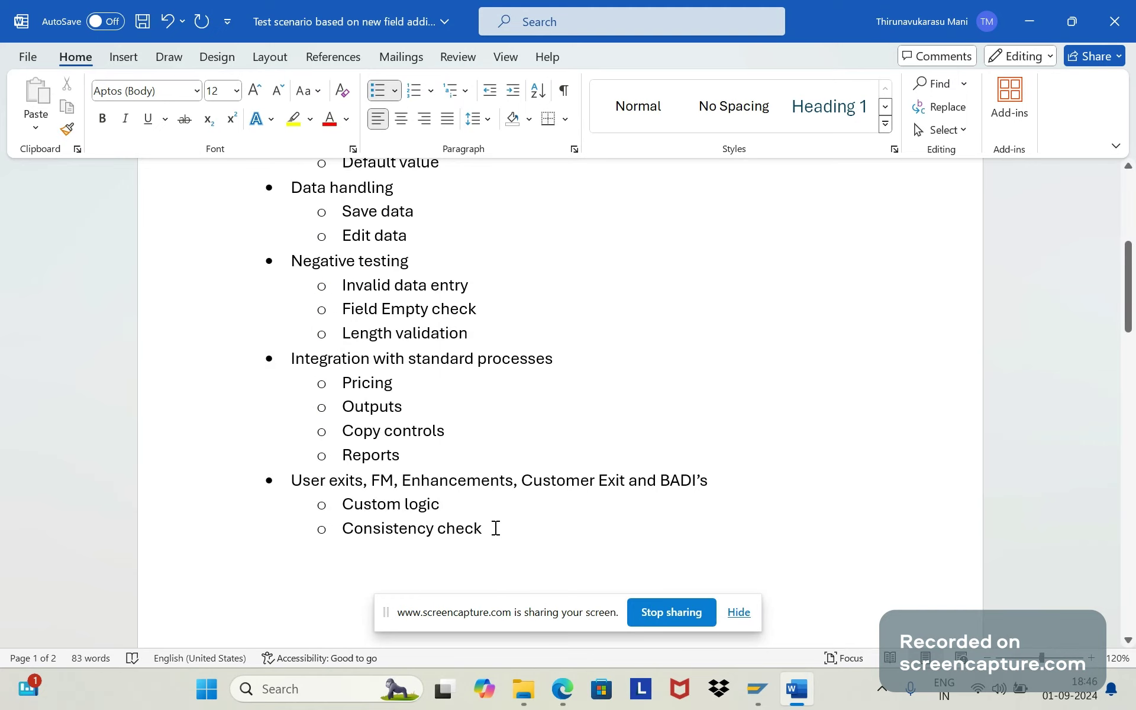
Add a first-level round bullet "Authorization and security" below "Consistency check"
{"action": "key", "text": "shift+Return"}
{"action": "key", "text": "Return"}
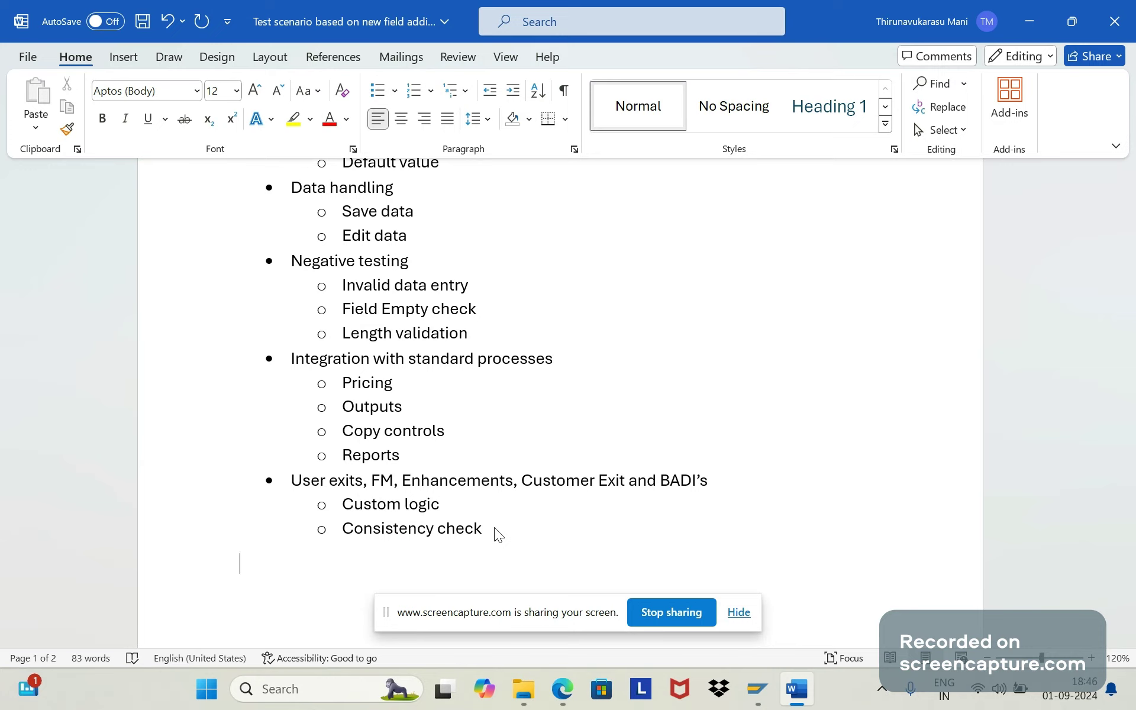
{"action": "left_click", "coordinate": [399, 92]}
{"action": "left_click", "coordinate": [396, 151]}
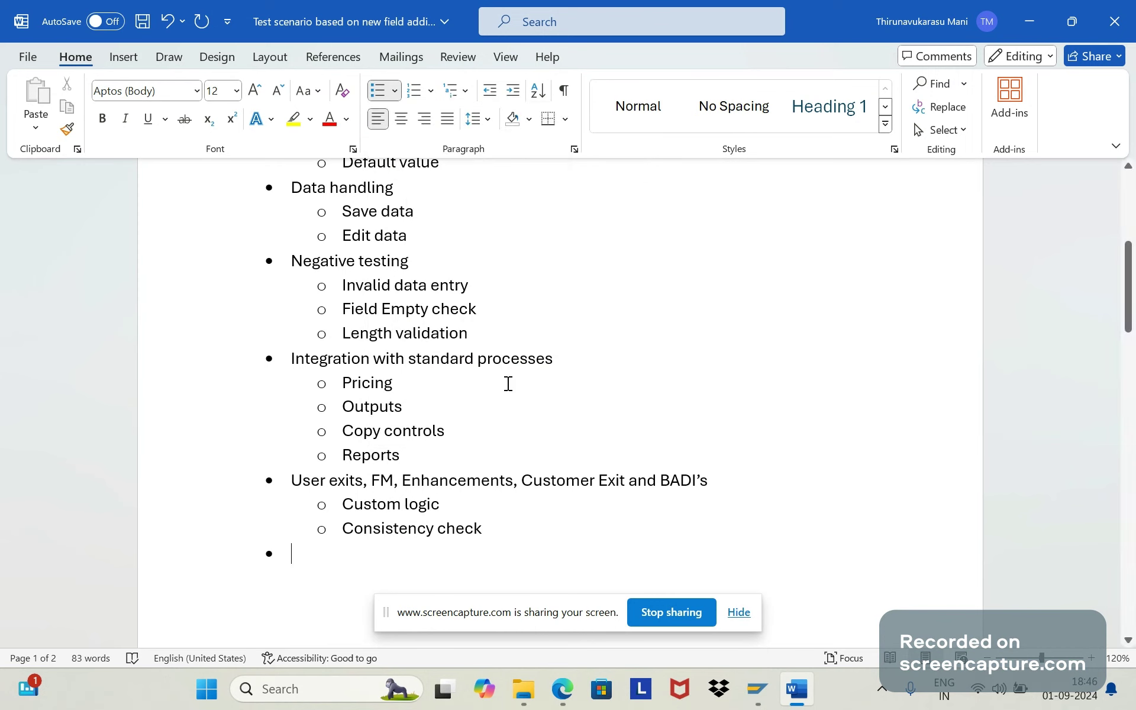
{"action": "type", "text": "Author"}
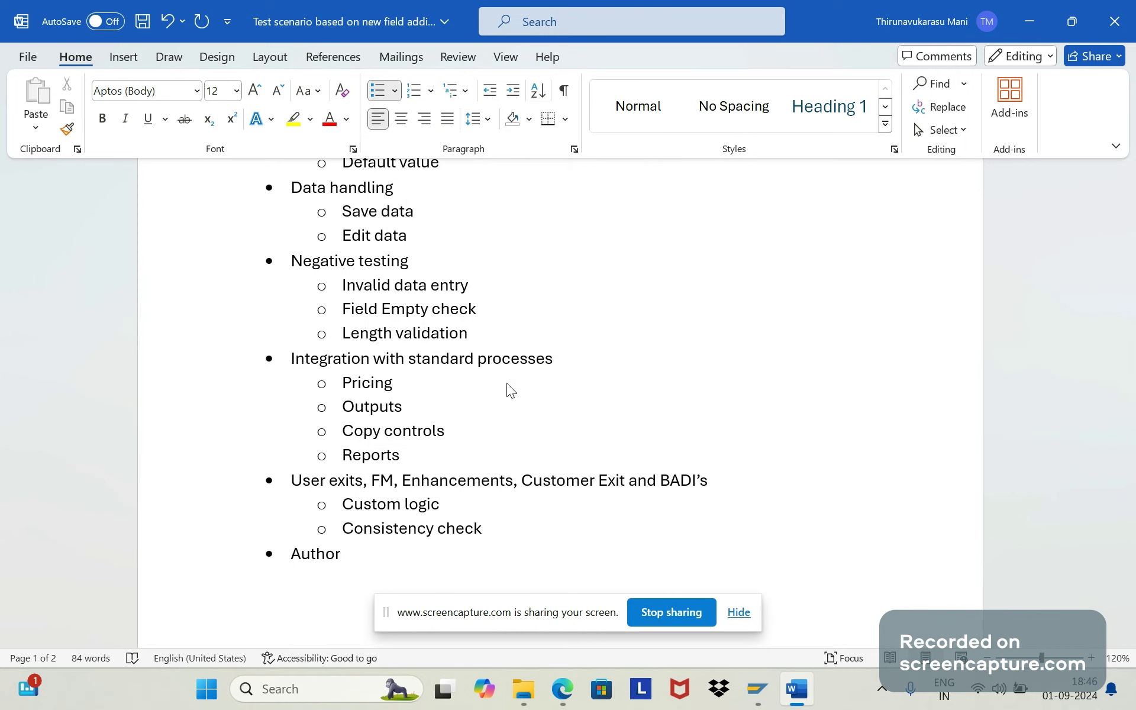
{"action": "type", "text": "ization and security"}
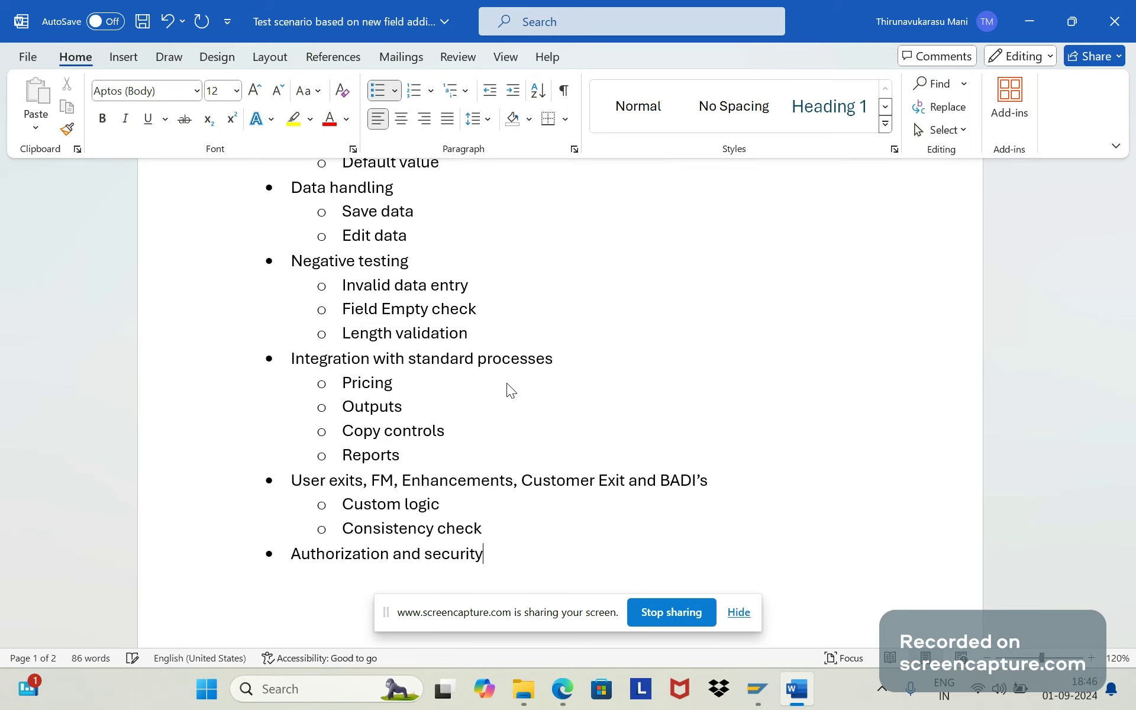
Add the sub-bullet "Field authorization" under "Authorization and security"
{"action": "key", "text": "Return"}
{"action": "key", "text": "Tab"}
{"action": "key", "text": "Down"}
{"action": "key", "text": "Down"}
{"action": "key", "text": "Down"}
{"action": "key", "text": "Down"}
{"action": "key", "text": "Down"}
{"action": "key", "text": "Down"}
{"action": "key", "text": "Down"}
{"action": "scroll", "coordinate": [506, 382], "scroll_direction": "down", "scroll_amount": 2}
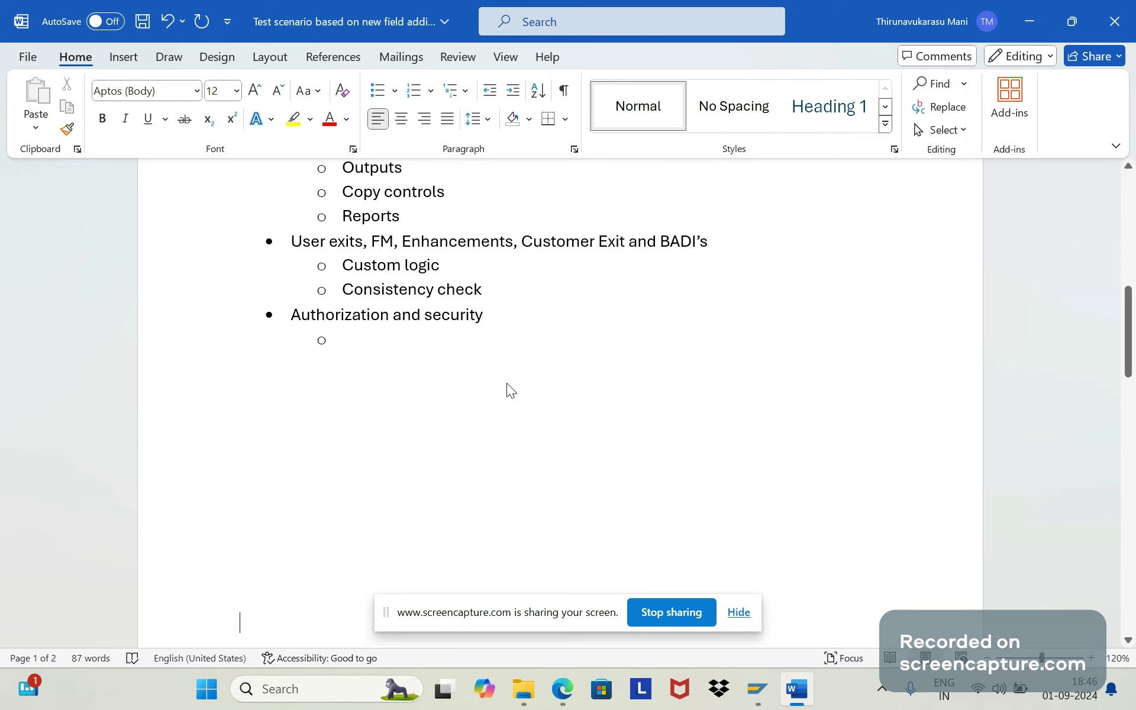
{"action": "left_click", "coordinate": [345, 335]}
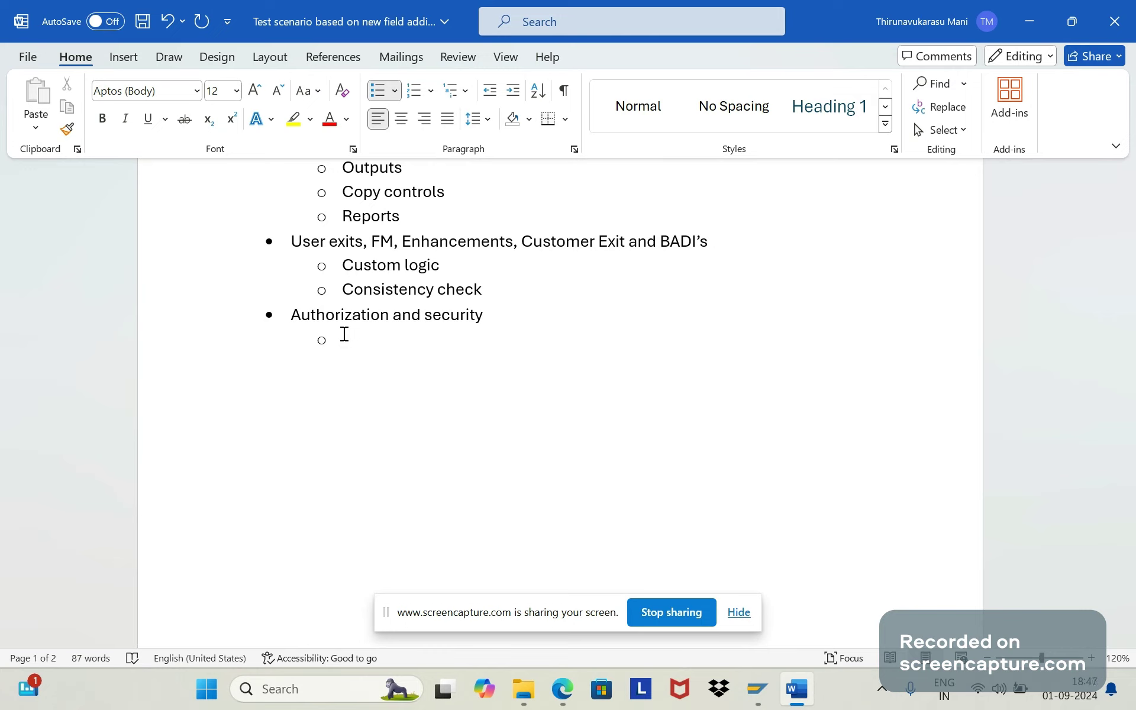
{"action": "type", "text": "Seidl"}
{"action": "key", "text": "BackSpace"}
{"action": "key", "text": "BackSpace"}
{"action": "key", "text": "BackSpace"}
{"action": "type", "text": "ld authorization"}
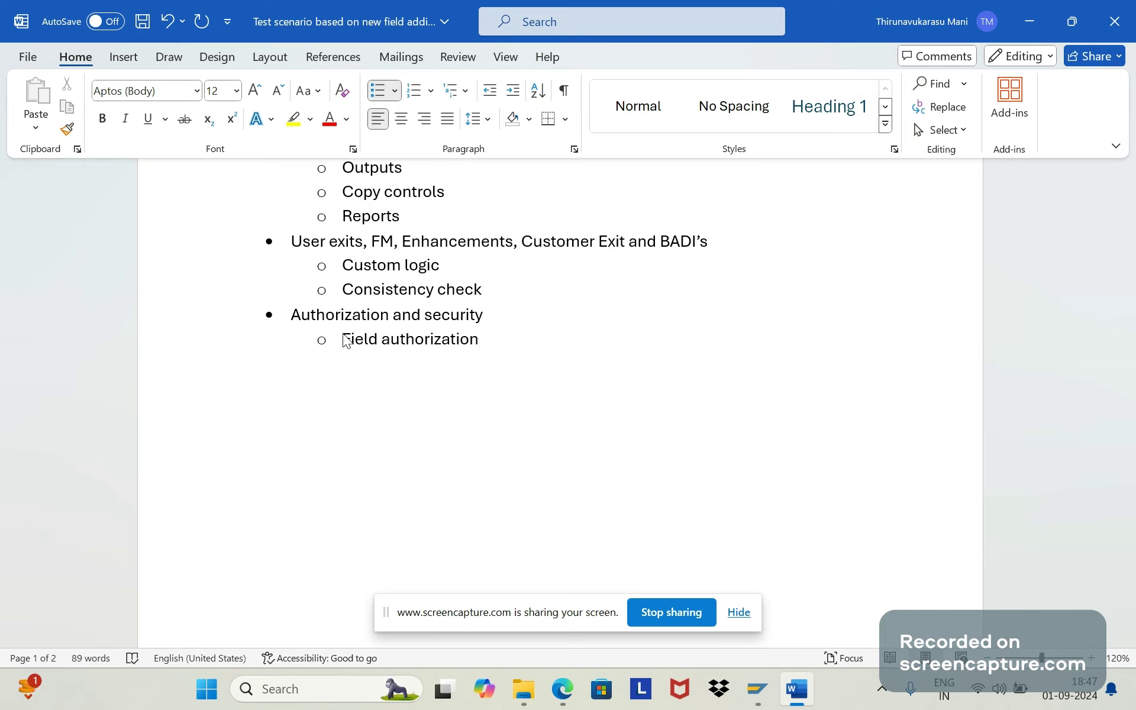
Add the sub-bullet "Transaction Authorization" below "Field authorization", correcting the misspelled first word
{"action": "key", "text": "Return"}
{"action": "type", "text": "Transactoin"}
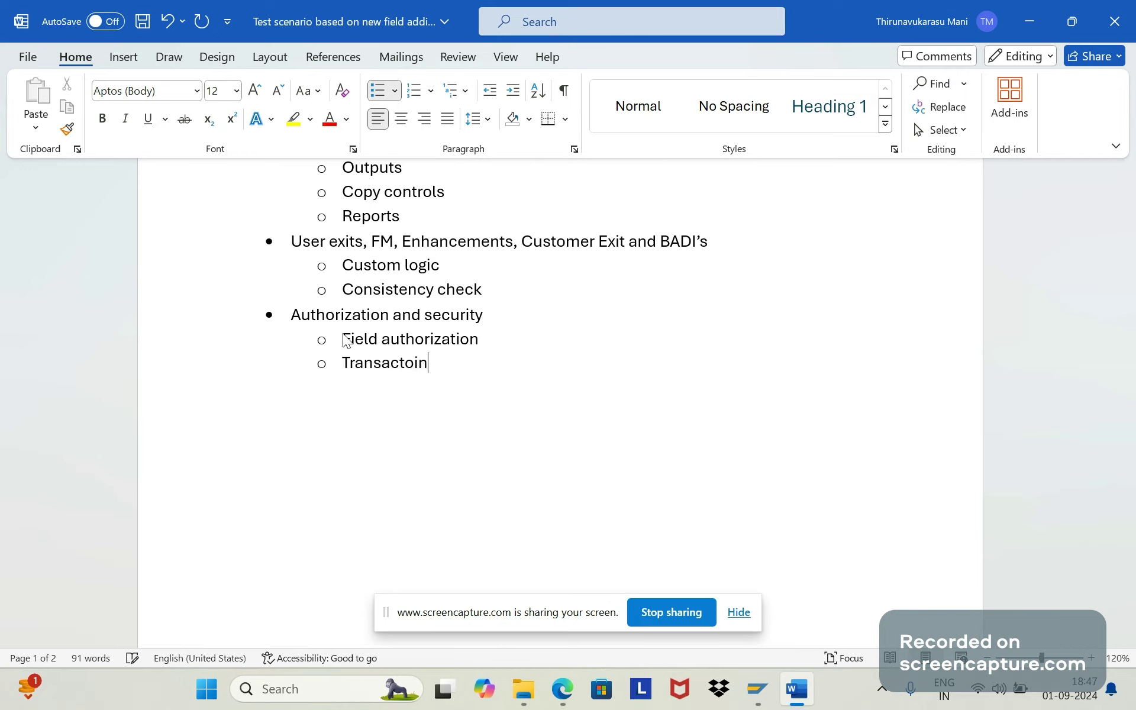
{"action": "key", "text": "BackSpace"}
{"action": "key", "text": "BackSpace"}
{"action": "type", "text": "in Authorization"}
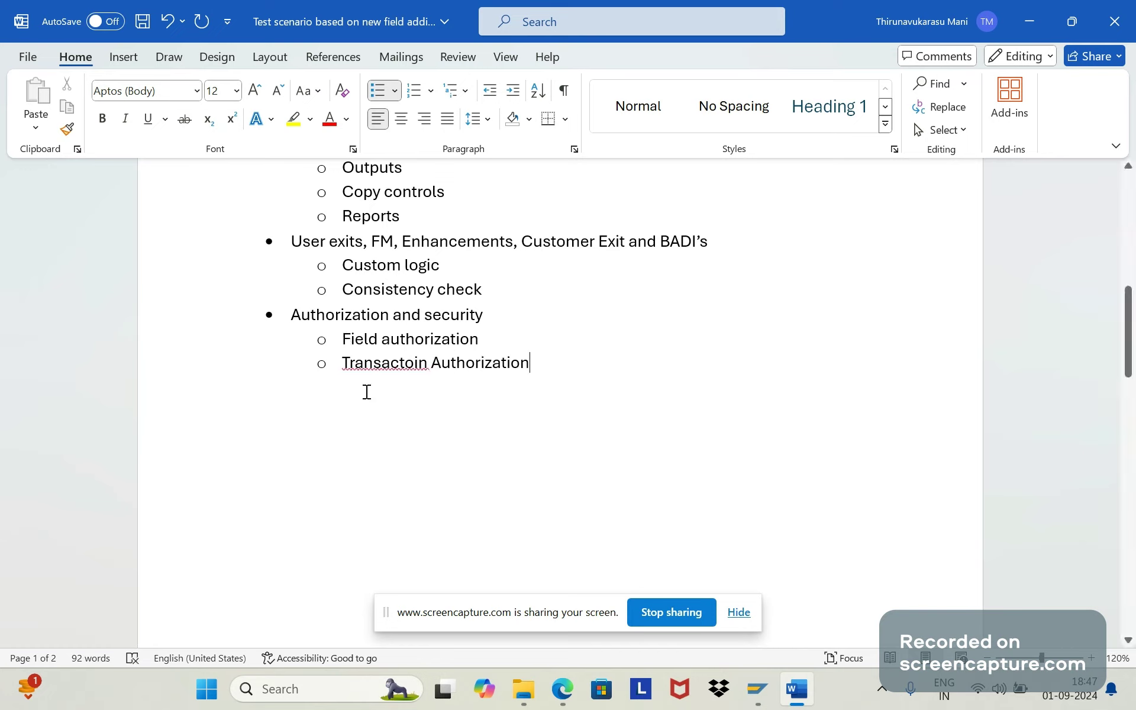
{"action": "left_click", "coordinate": [416, 362]}
{"action": "key", "text": "BackSpace"}
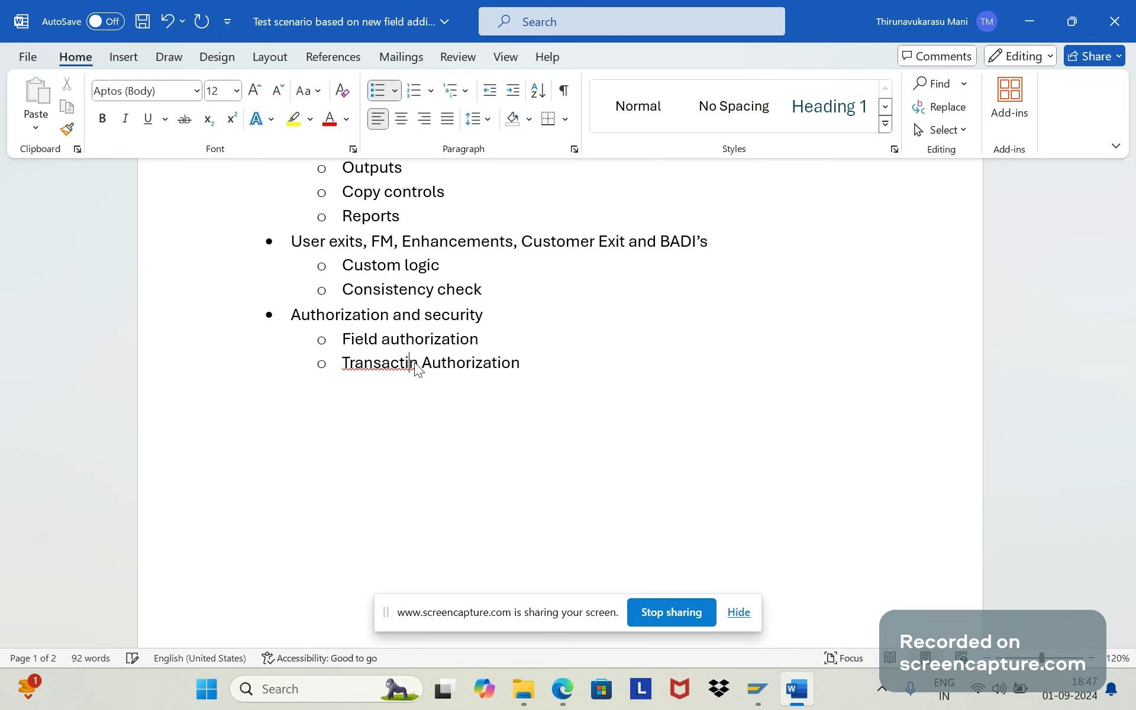
{"action": "type", "text": "o"}
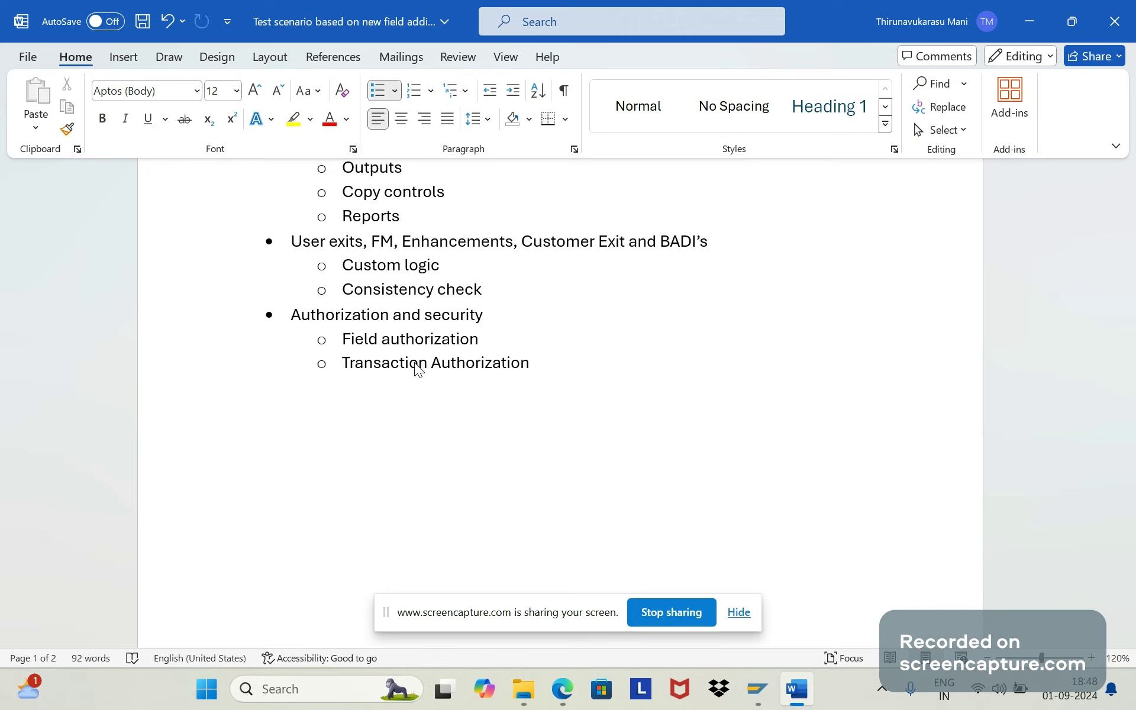
Add a first-level round bullet "Performance testing" below "Transaction Authorization"
{"action": "key", "text": "Return"}
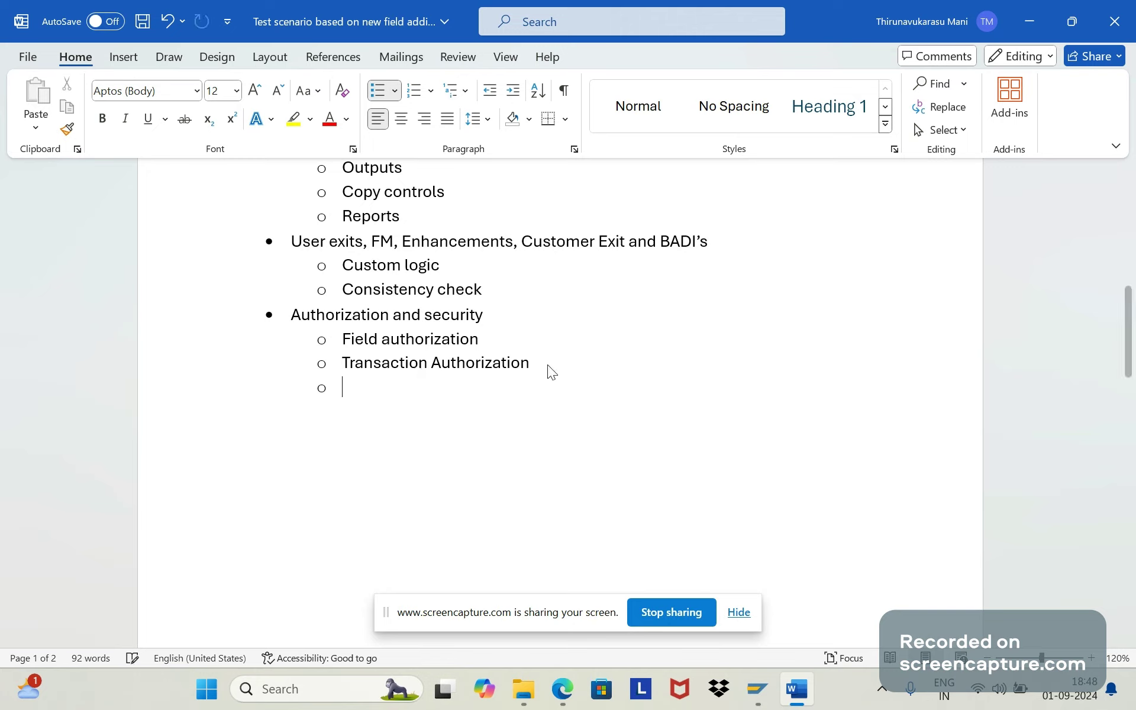
{"action": "key", "text": "Return"}
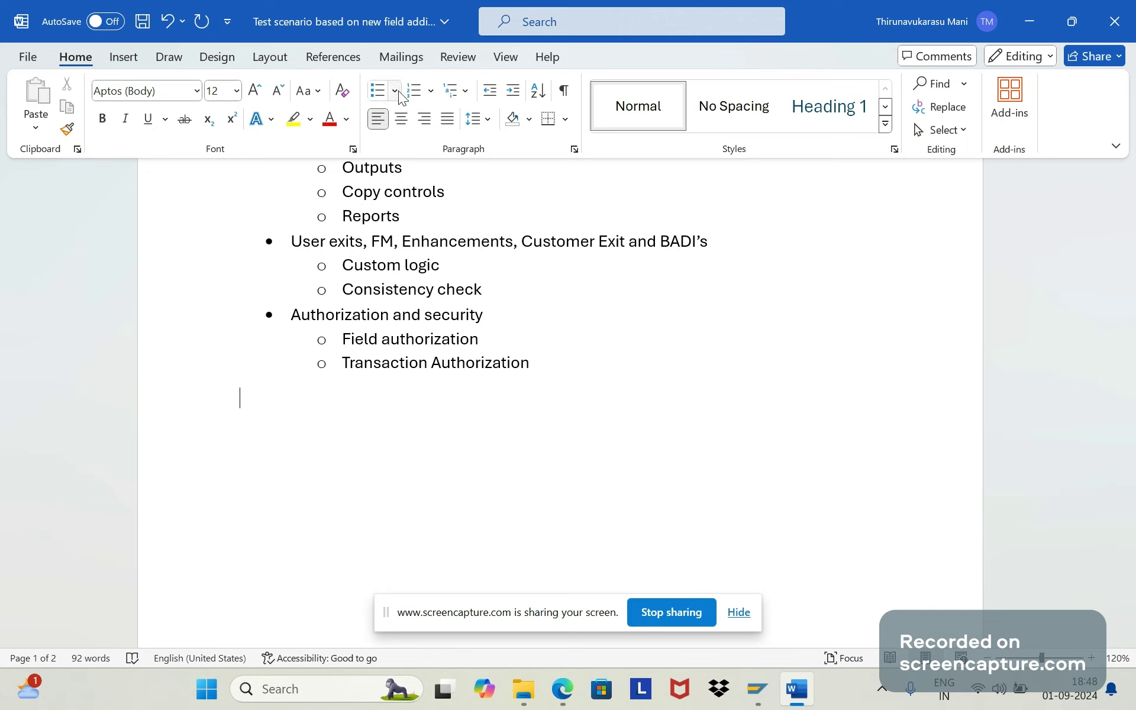
{"action": "left_click", "coordinate": [379, 90]}
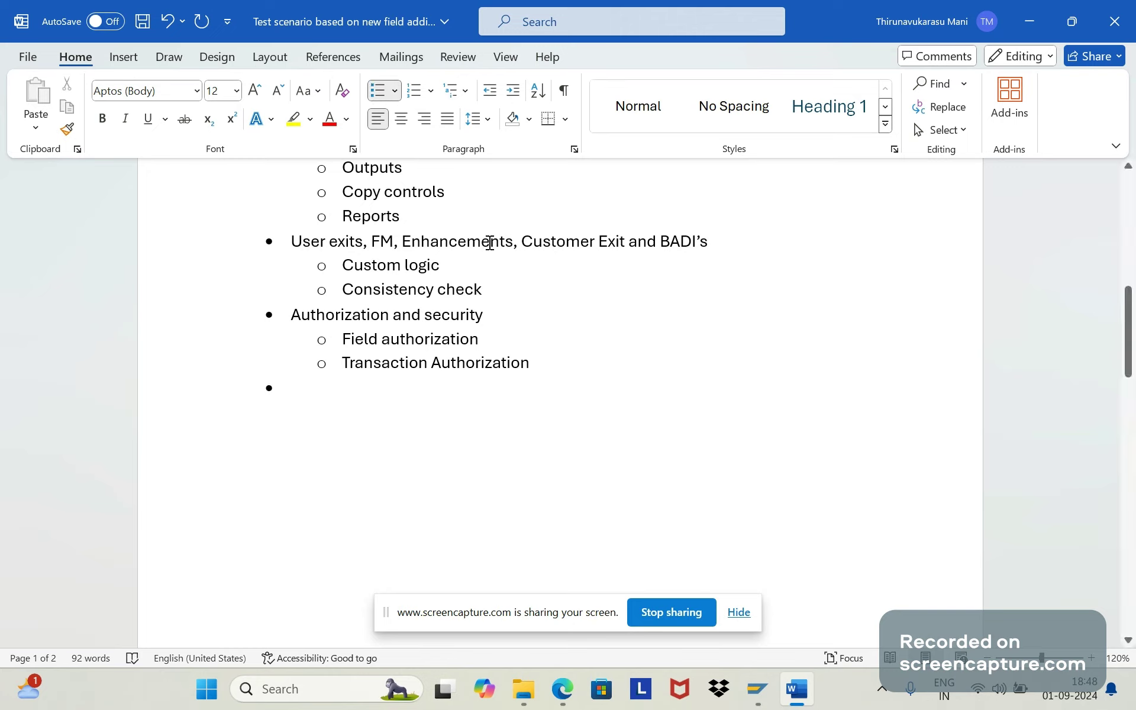
{"action": "type", "text": "Performanc"}
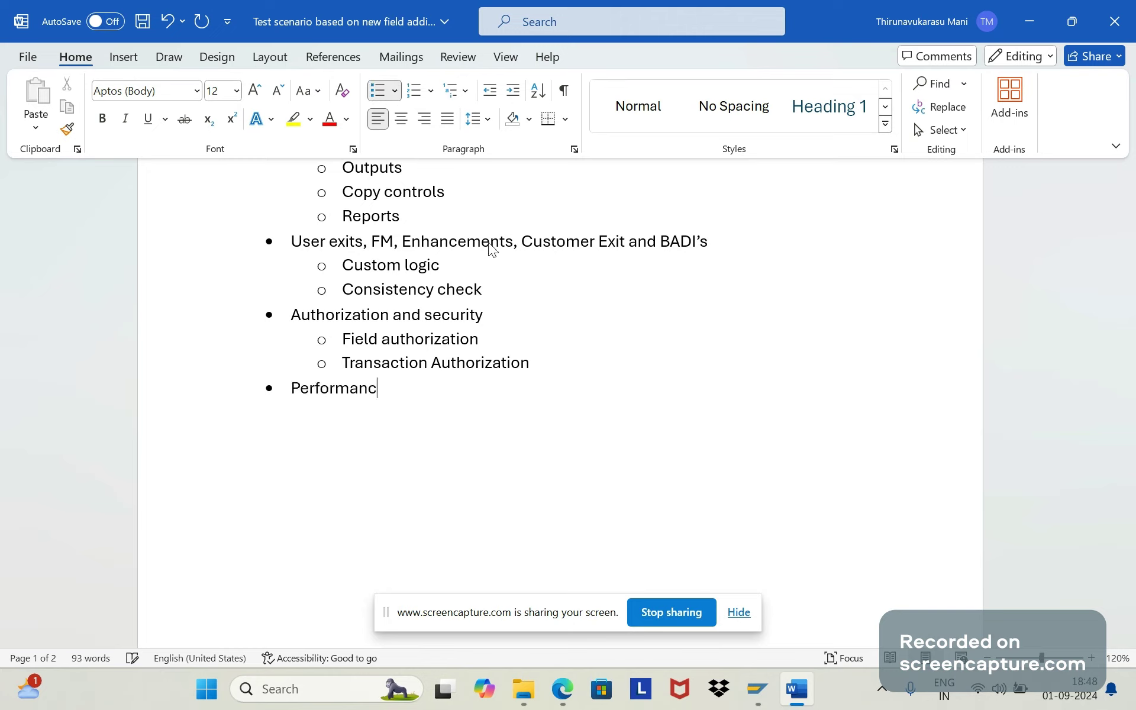
{"action": "type", "text": "e testing"}
Add the sub-bullets "Screen performance" and "Data load testing" under "Performance testing"
{"action": "key", "text": "Return"}
{"action": "key", "text": "Tab"}
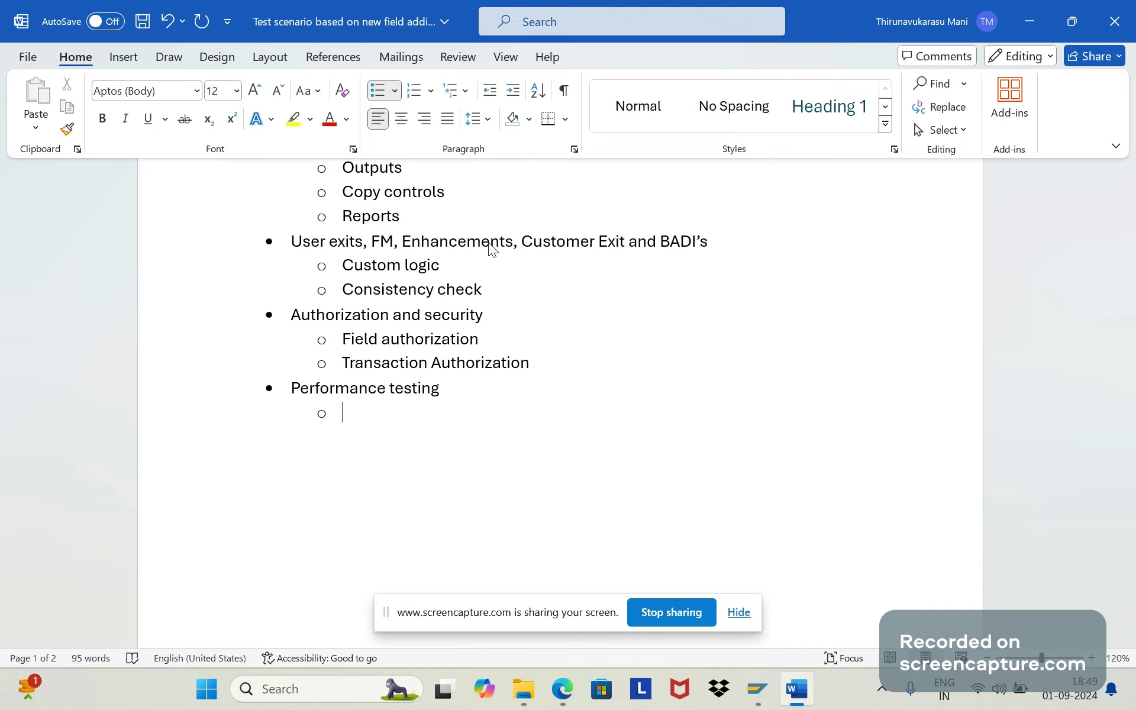
{"action": "type", "text": "Screen performan"}
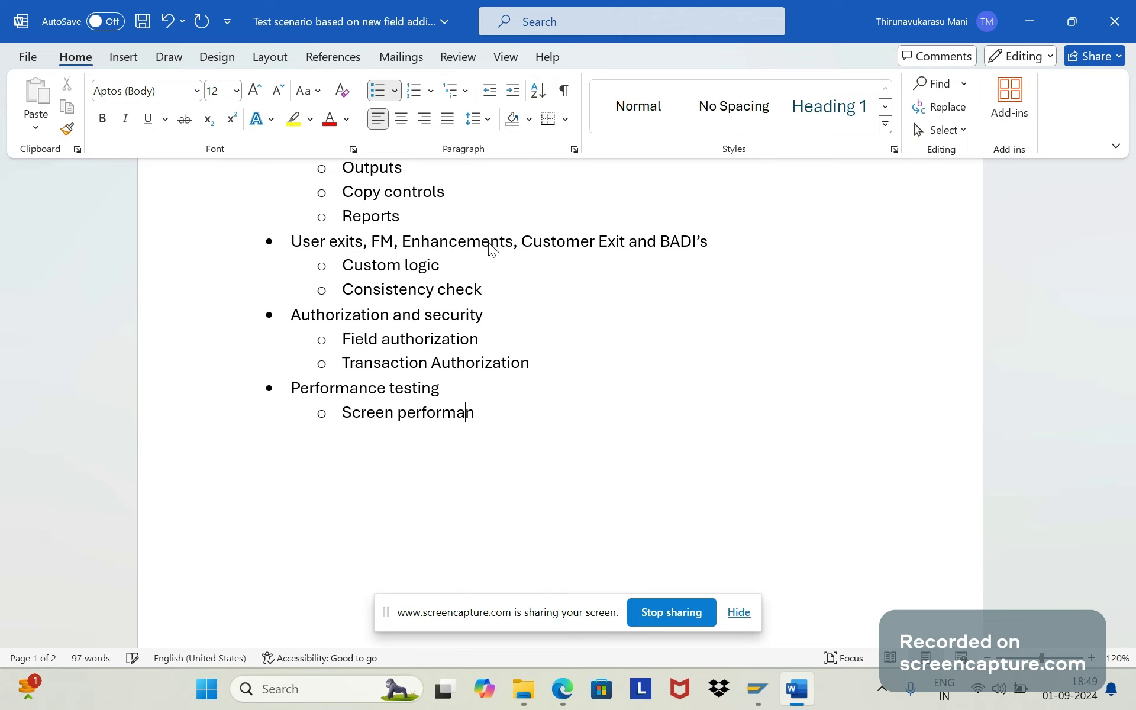
{"action": "type", "text": "ce"}
{"action": "key", "text": "Return"}
{"action": "type", "text": "Data load testing"}
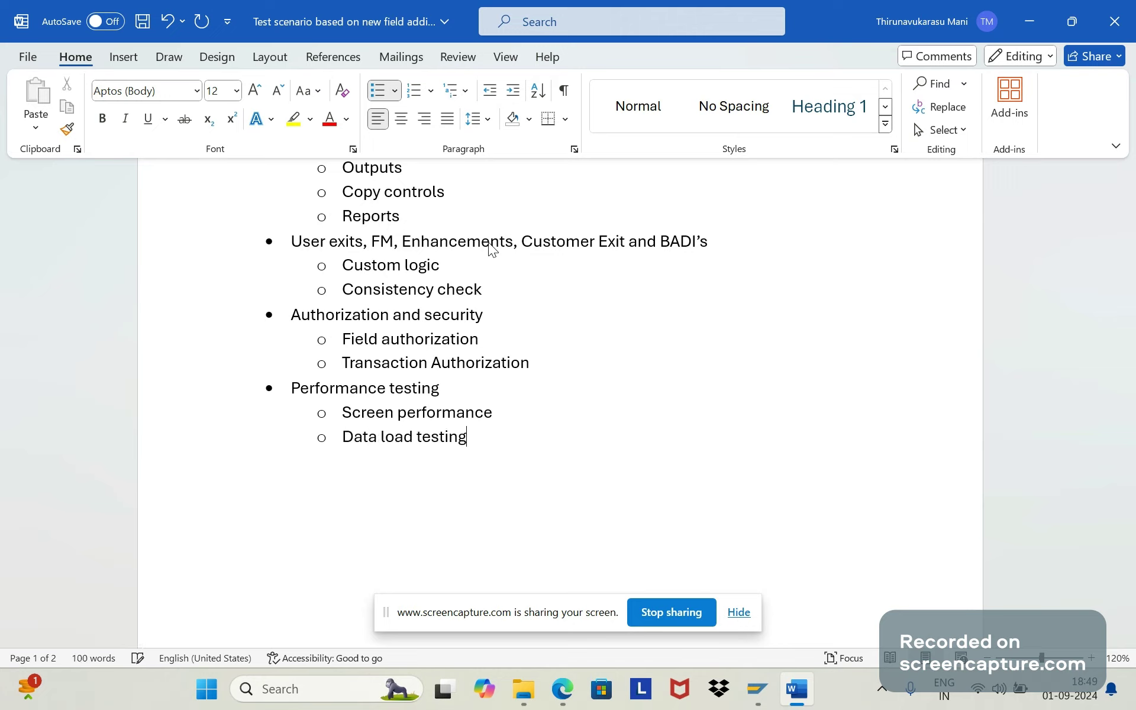
Add a first-level round bullet "End to end testing" below "Data load testing"
{"action": "key", "text": "Return"}
{"action": "key", "text": "Return"}
{"action": "key", "text": "BackSpace"}
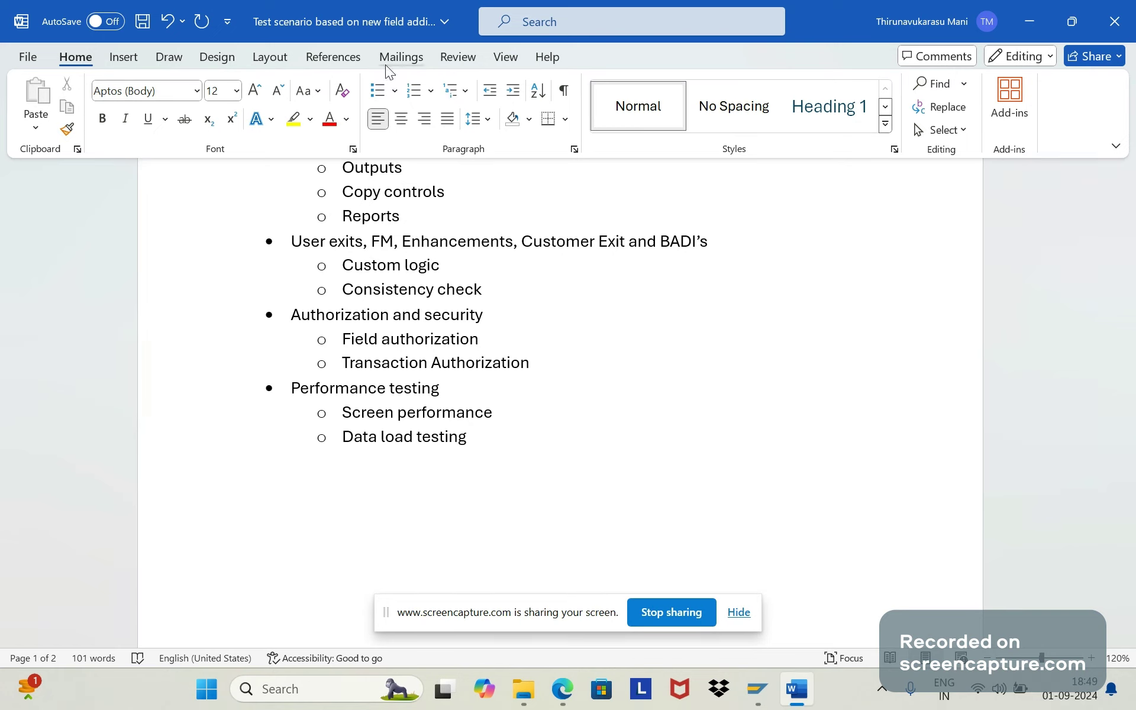
{"action": "left_click", "coordinate": [394, 90]}
{"action": "left_click", "coordinate": [393, 144]}
{"action": "type", "text": "e"}
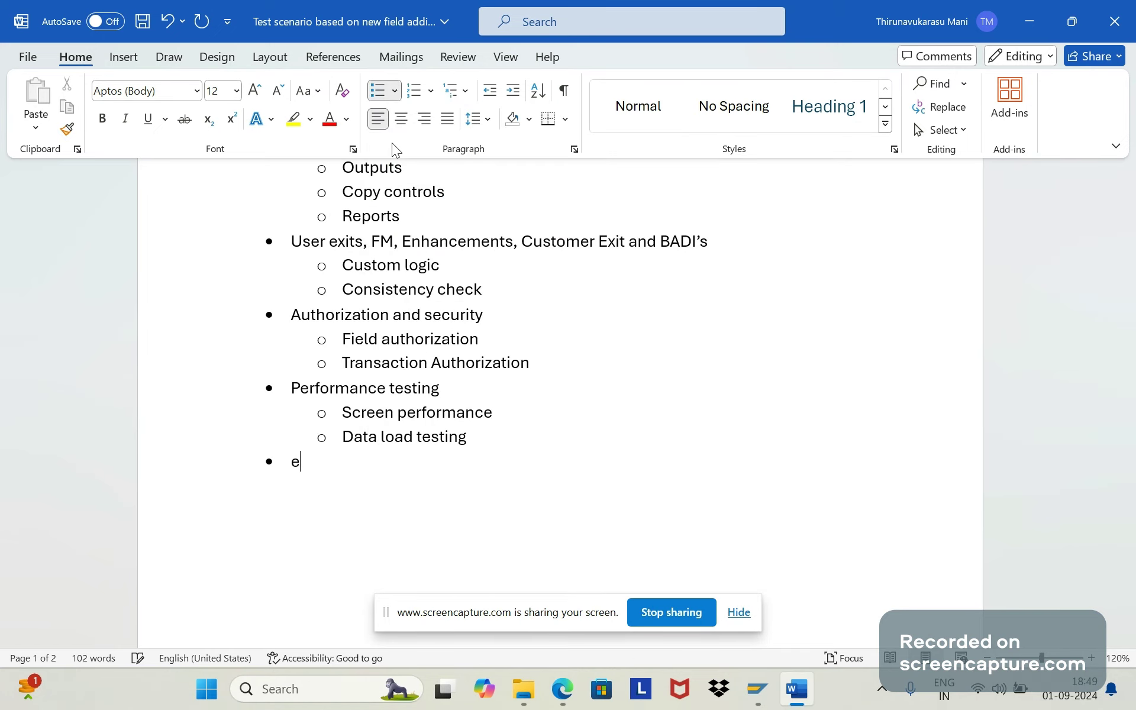
{"action": "key", "text": "BackSpace"}
{"action": "type", "text": "End to end testing"}
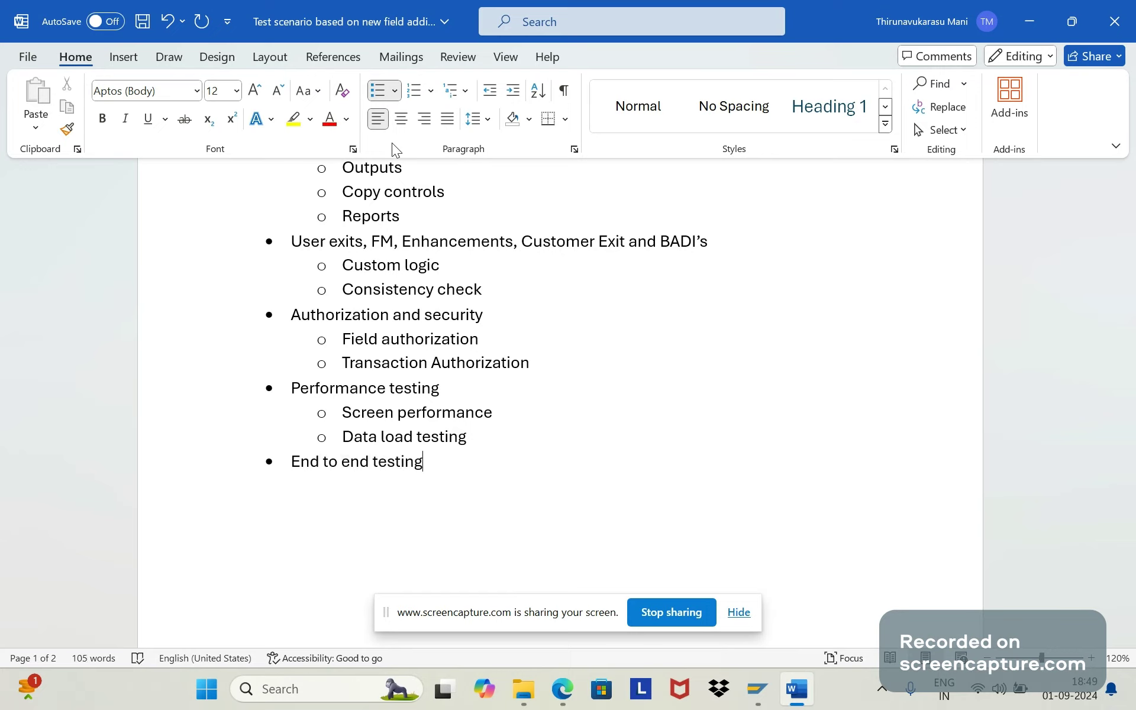
Add the sub-bullet "Cross-module integration testing (Eg, MM, FI etc)" under "End to end testing"
{"action": "key", "text": "Return"}
{"action": "key", "text": "Tab"}
{"action": "type", "text": "Cross-"}
{"action": "type", "text": "module "}
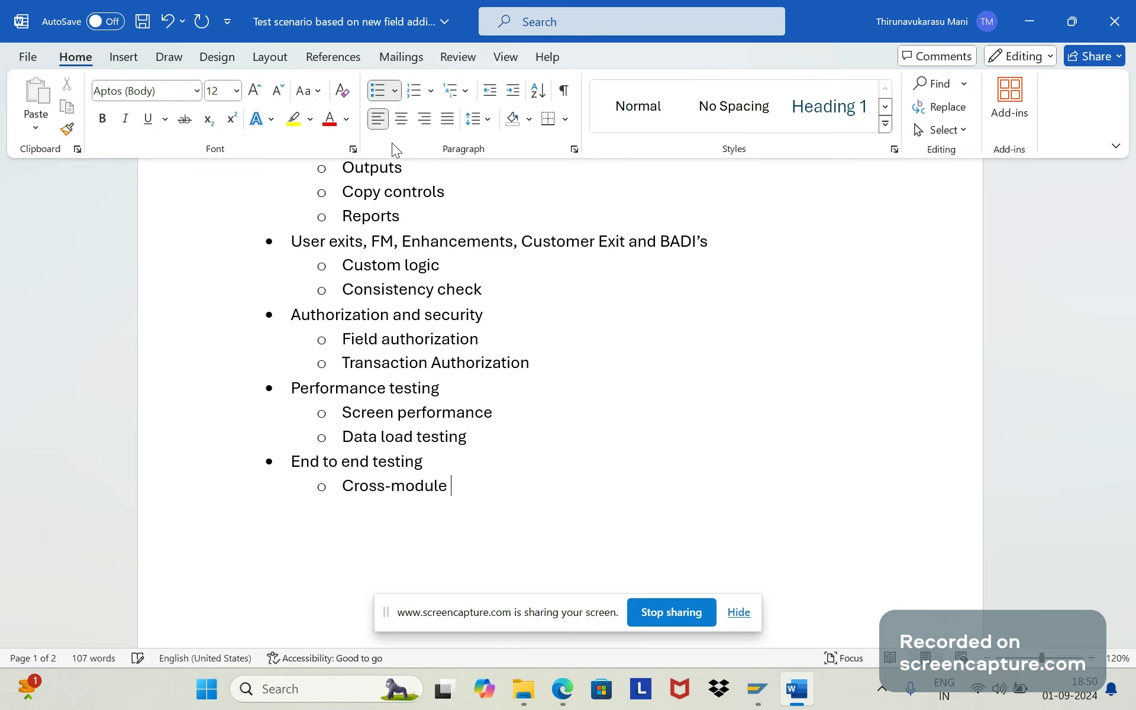
{"action": "type", "text": "integration"}
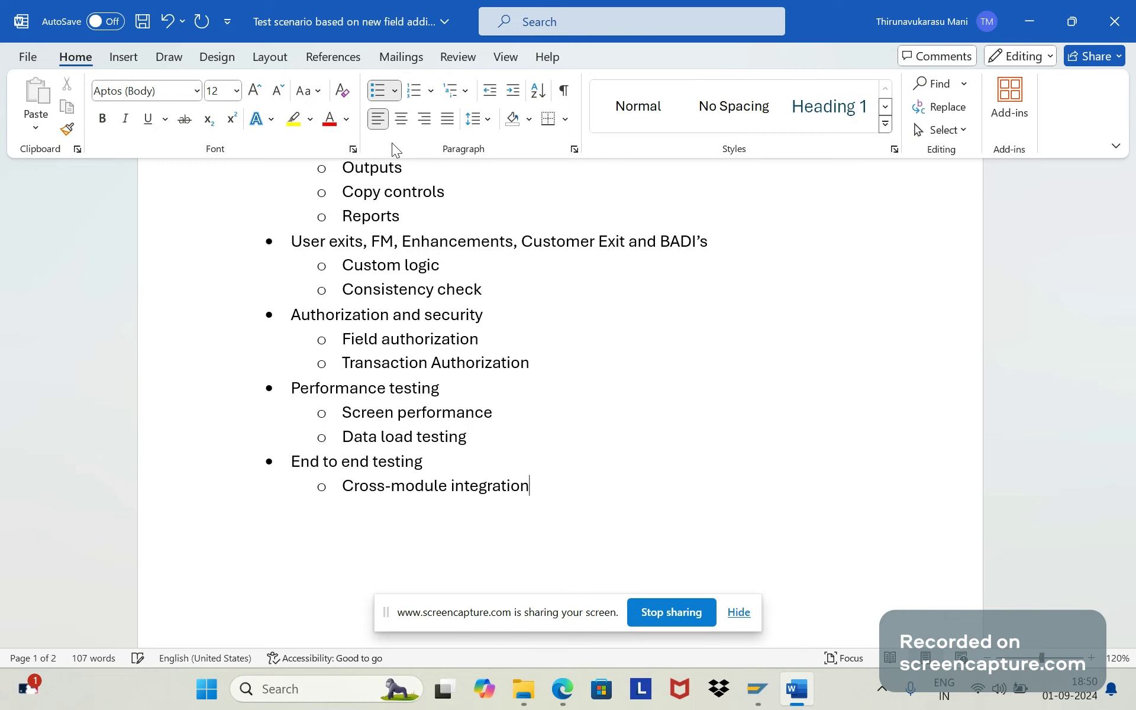
{"action": "type", "text": " testing (Eg, M"}
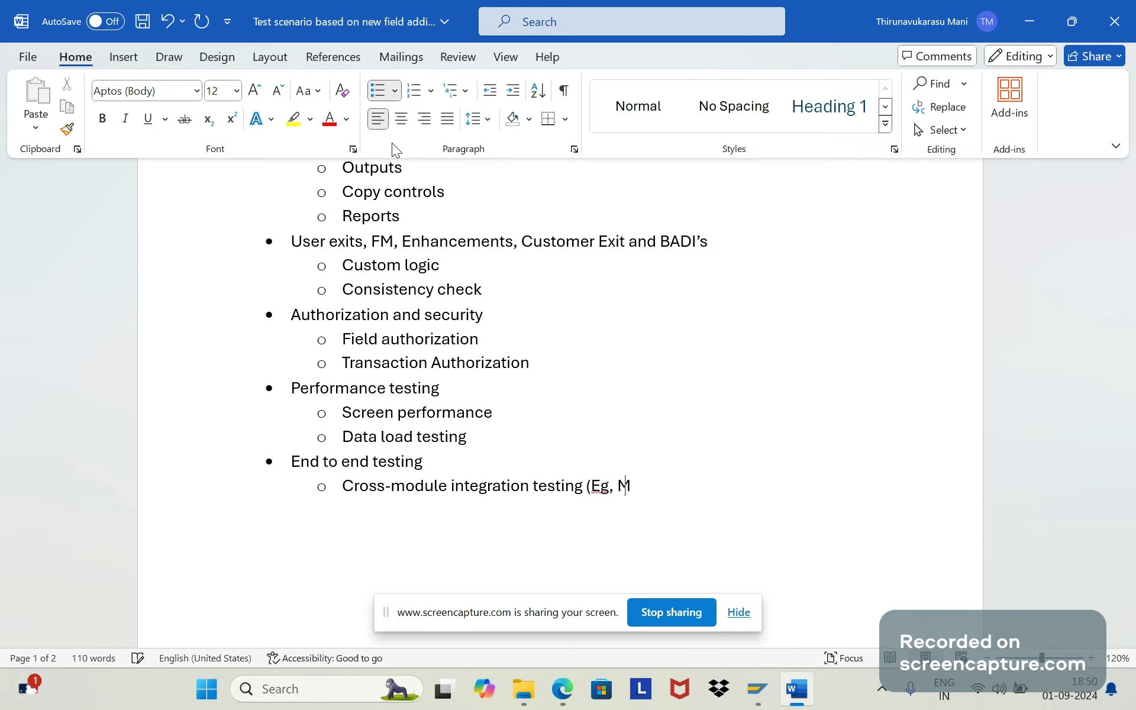
{"action": "type", "text": "M, FI etc)"}
End the bulleted list with a plain empty line below the last sub-bullet and save the document
{"action": "key", "text": "Return"}
{"action": "key", "text": "BackSpace"}
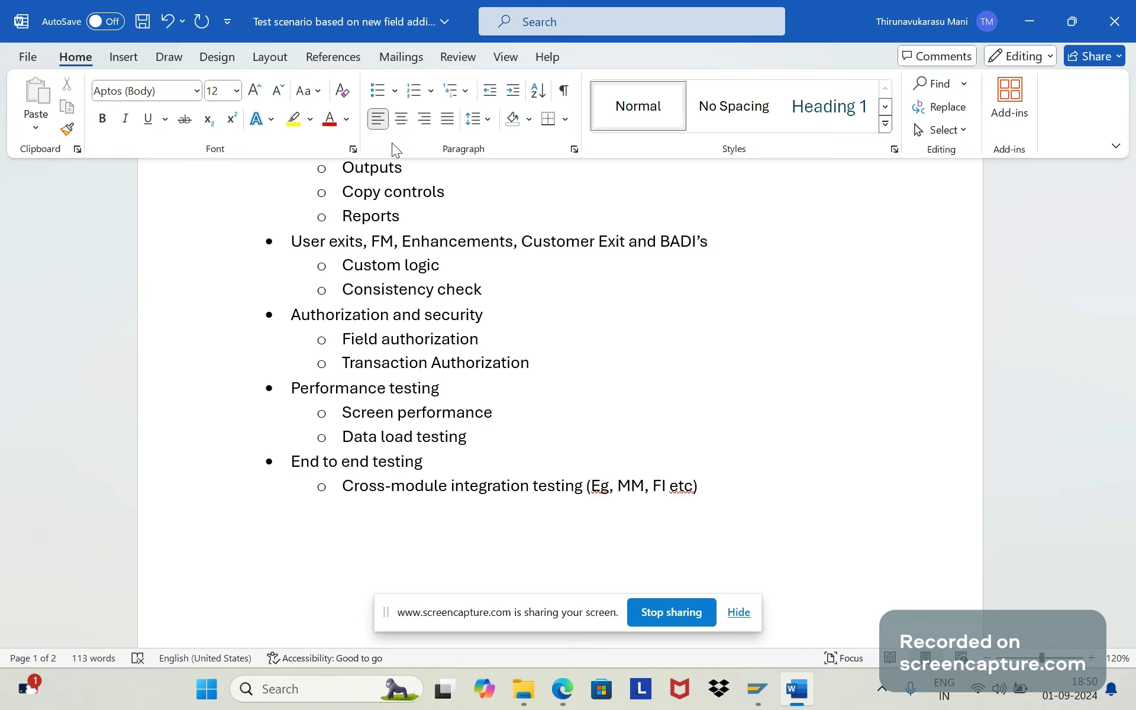
{"action": "left_click", "coordinate": [605, 105]}
{"action": "key", "text": "ctrl+s"}
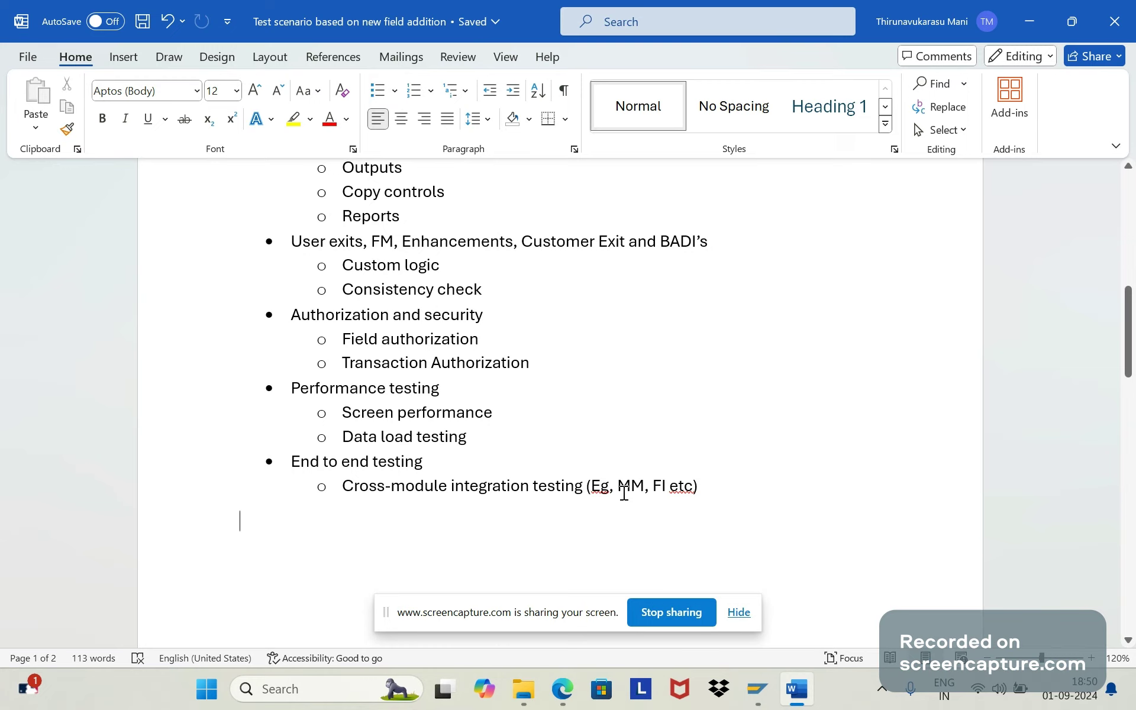
Correct the abbreviations in the cross-module integration sub-bullet to "E.g." and "etc."
{"action": "left_click", "coordinate": [602, 486]}
{"action": "right_click", "coordinate": [601, 486]}
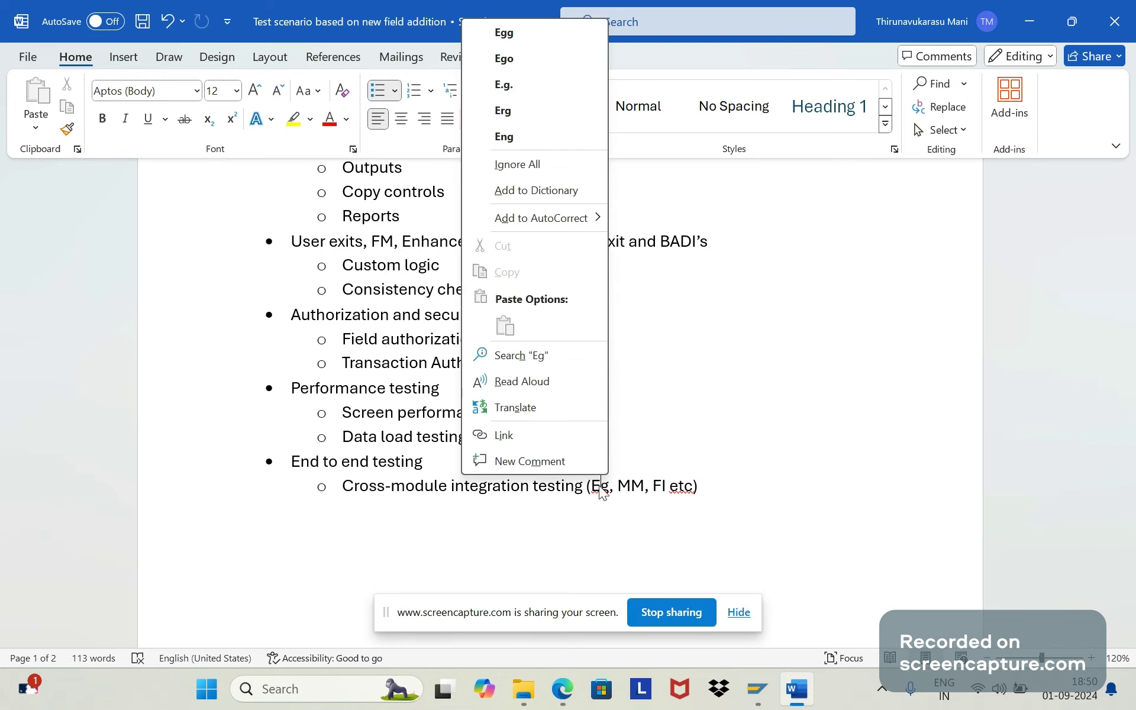
{"action": "key", "text": "Escape"}
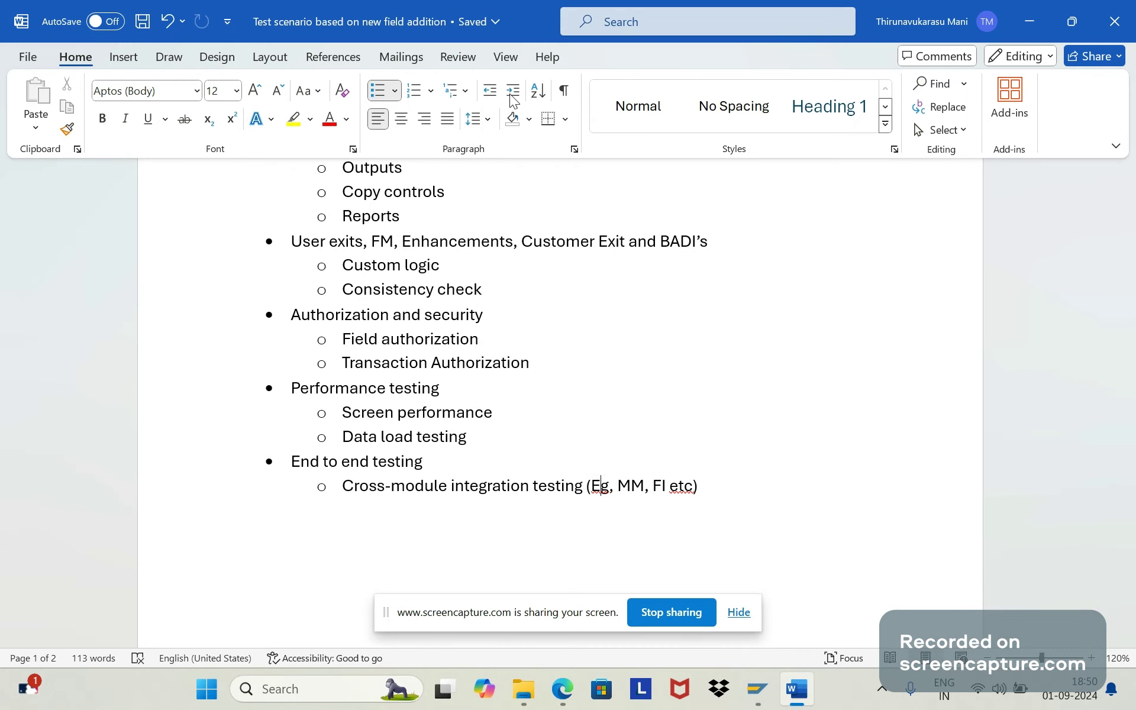
{"action": "type", "text": "."}
{"action": "key", "text": "Right"}
{"action": "type", "text": "."}
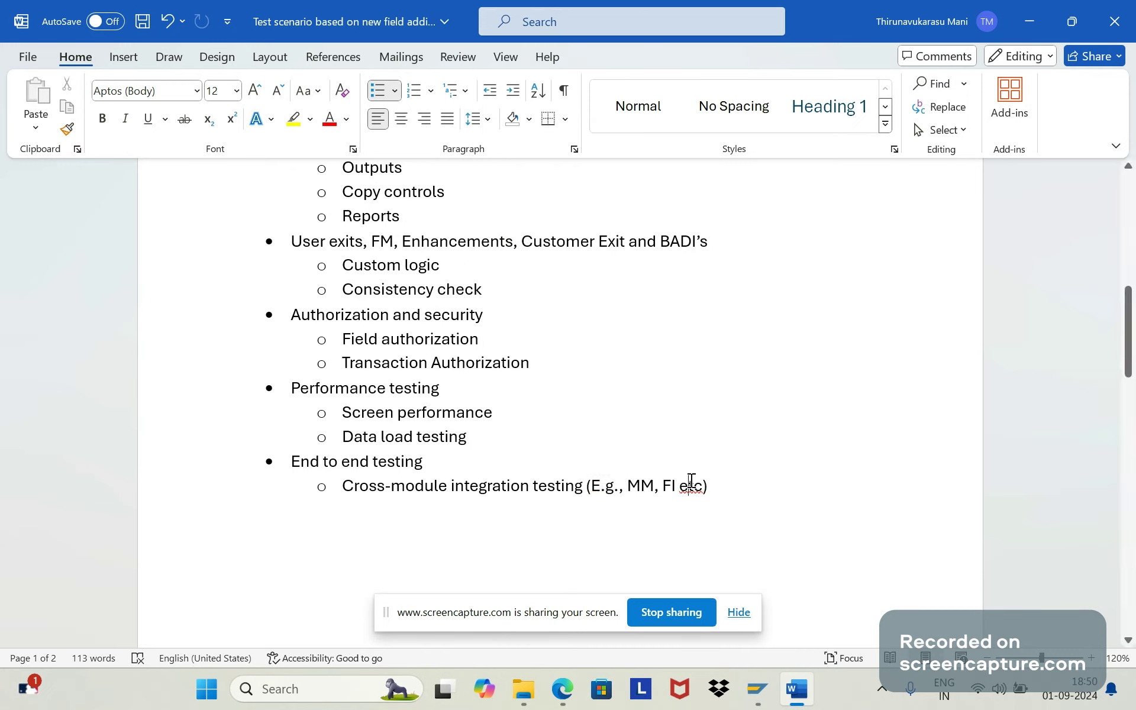
{"action": "right_click", "coordinate": [691, 482]}
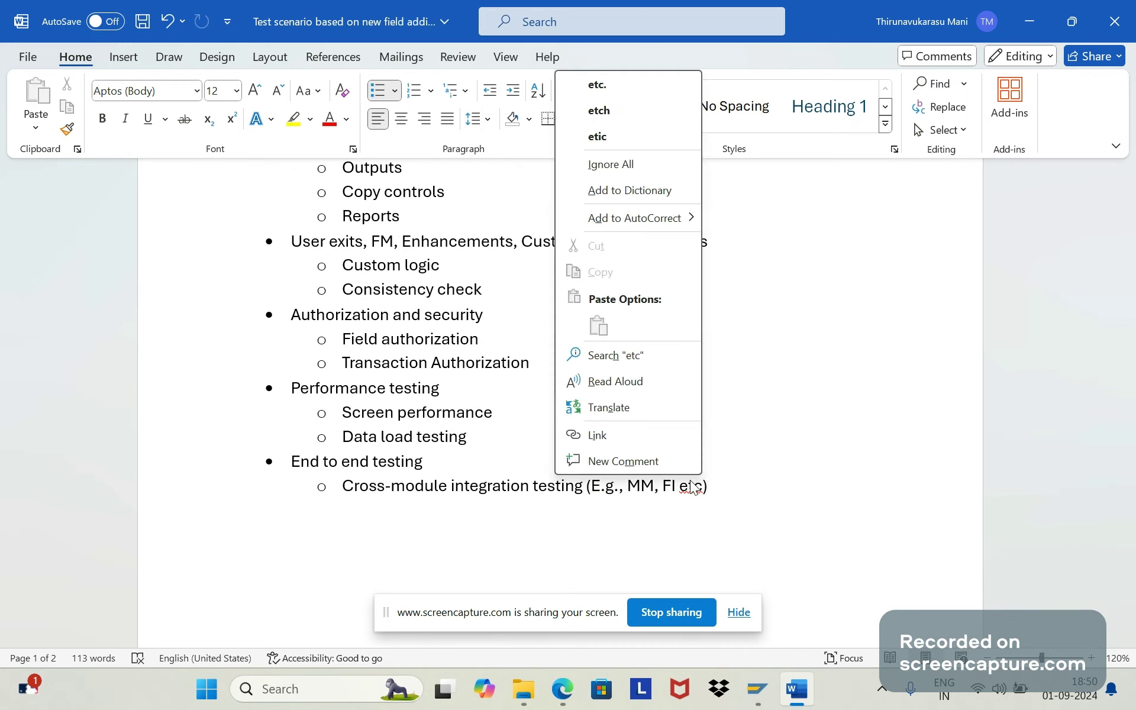
{"action": "left_click", "coordinate": [598, 89]}
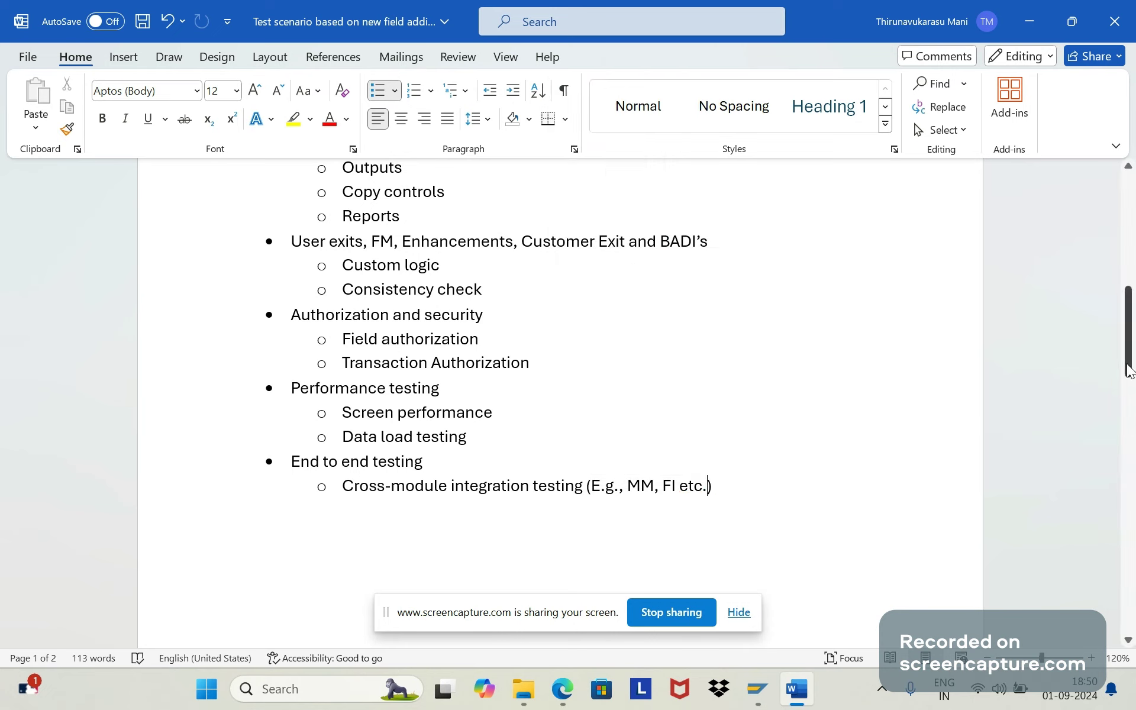
{"action": "left_click_drag", "start_coordinate": [1129, 371], "coordinate": [1129, 271]}
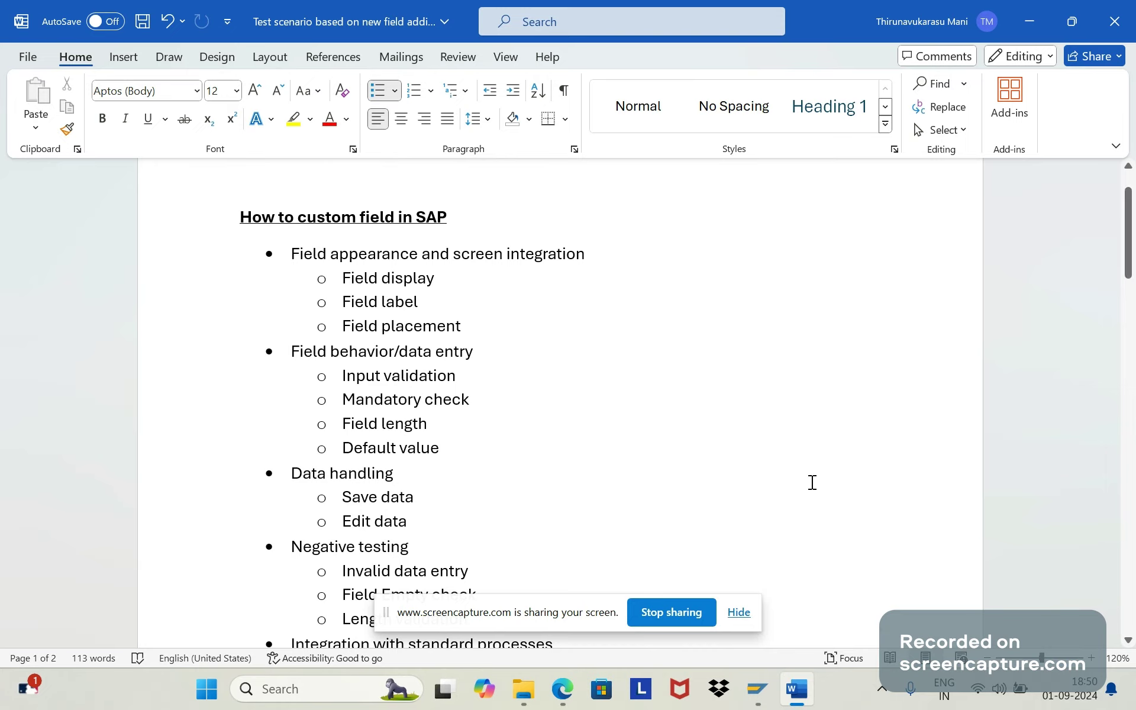
{"action": "mouse_move", "coordinate": [563, 689]}
{"action": "left_click", "coordinate": [515, 557]}
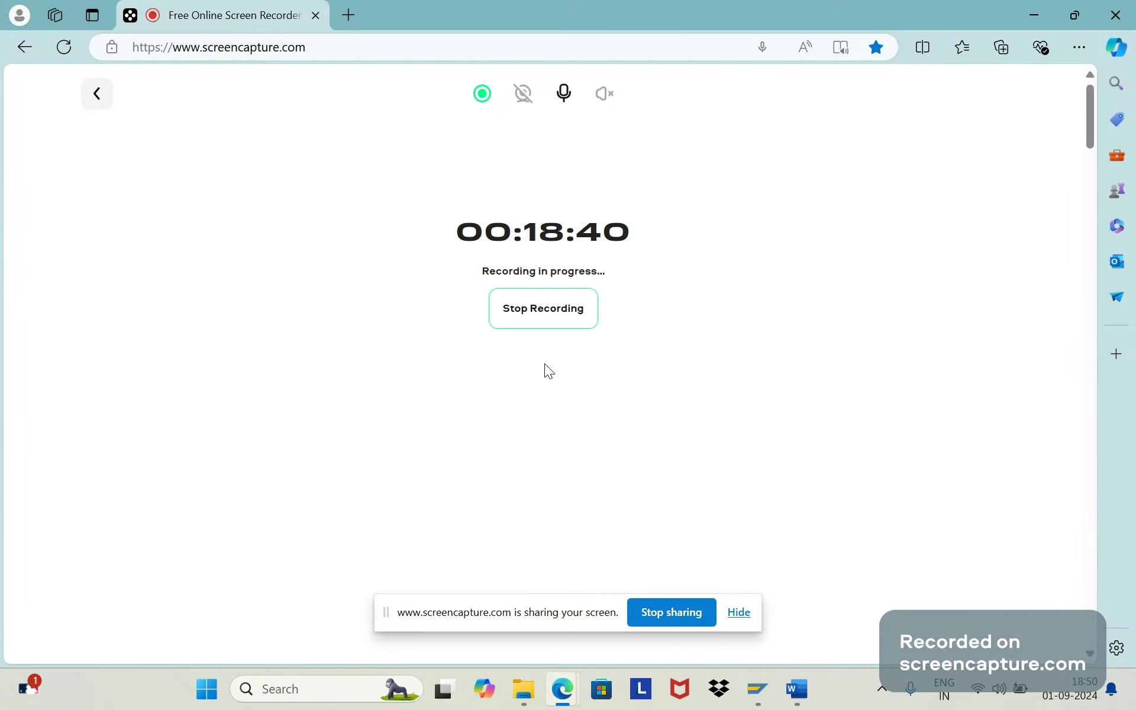